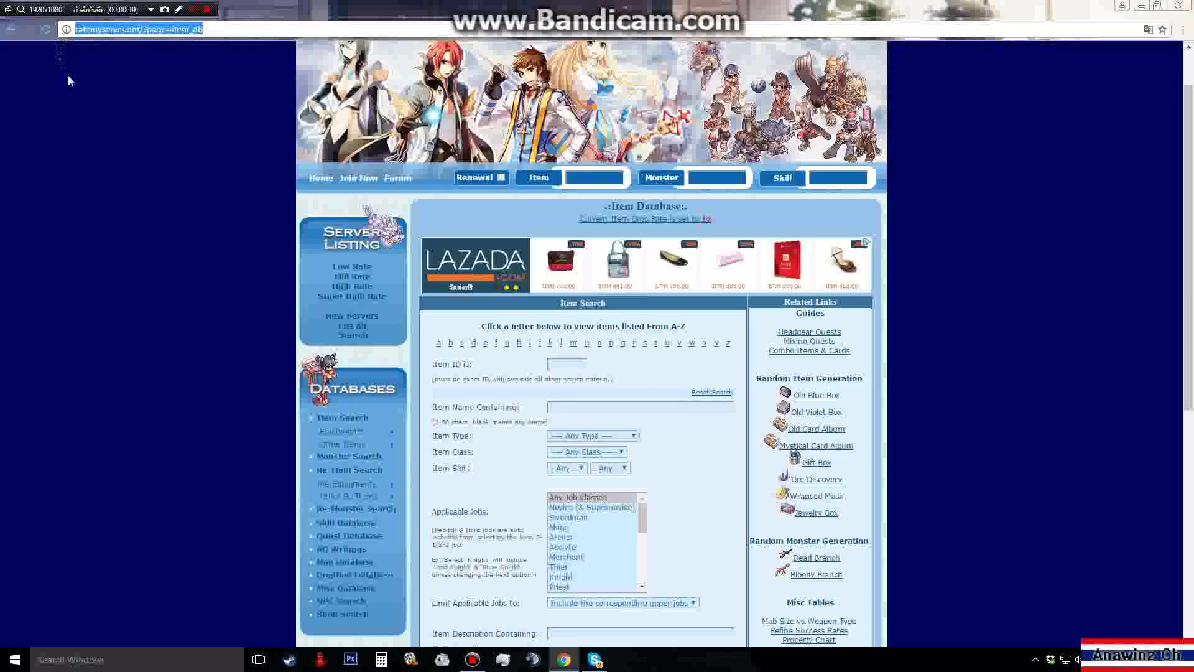
Step: Search the item database for "god" and open the sprite name details of Hat of the Sun God [0]
left_click(585, 176)
type("god")
key("Return")
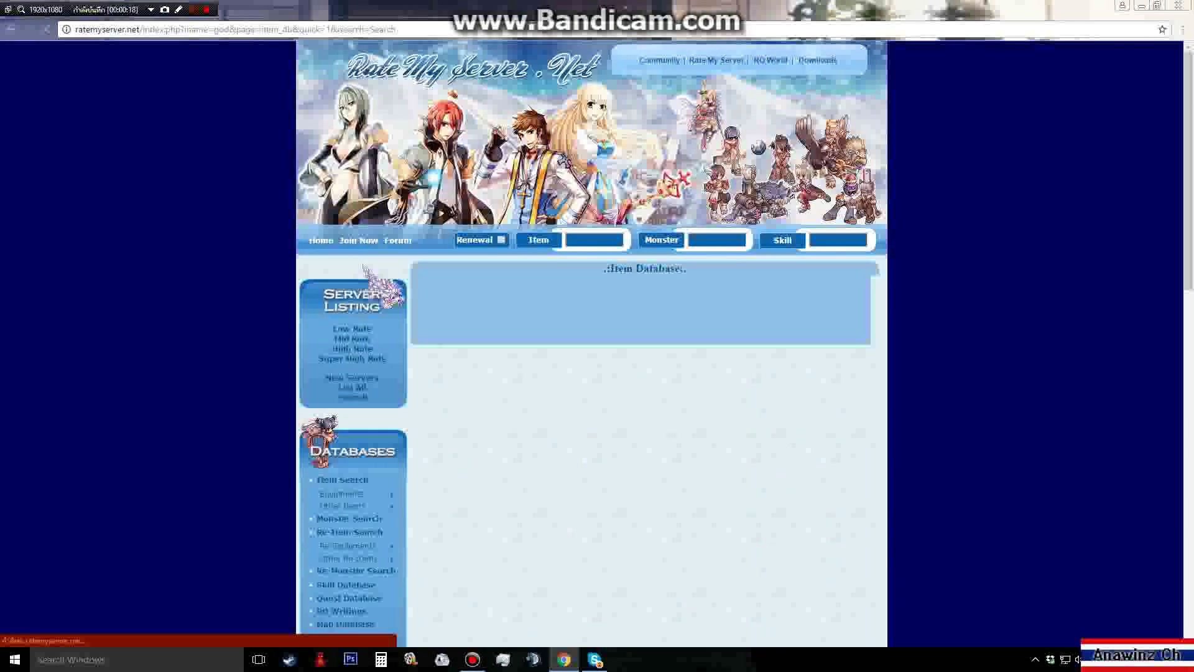
scroll(490, 345, "down", 20)
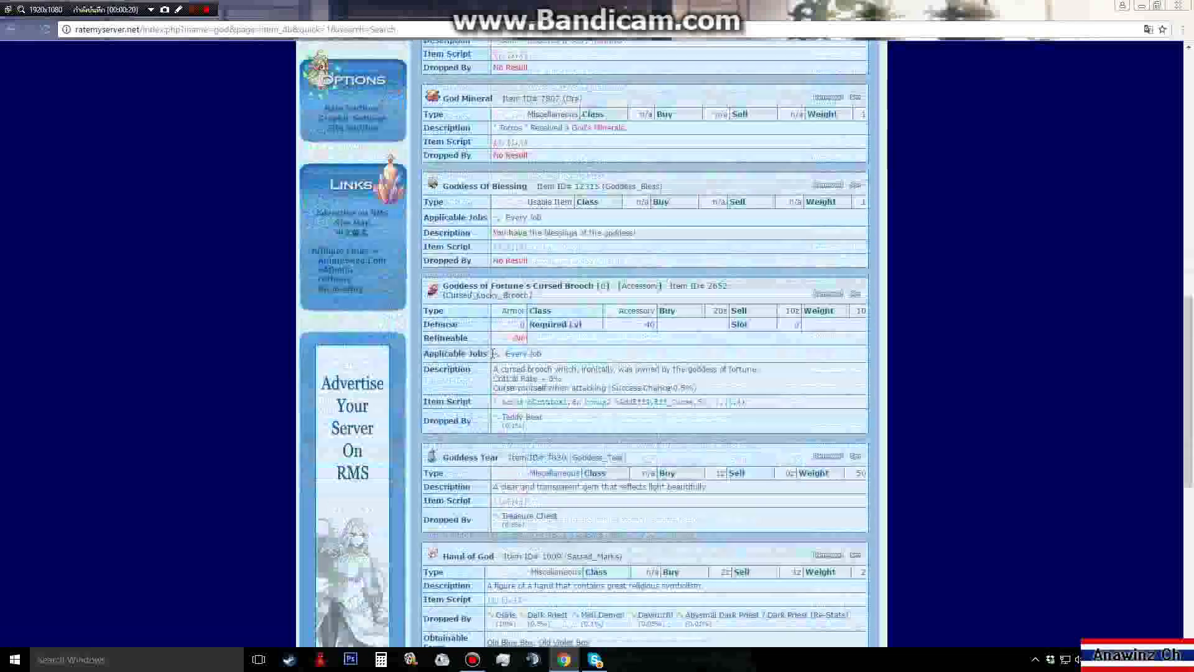
scroll(493, 357, "up", 1)
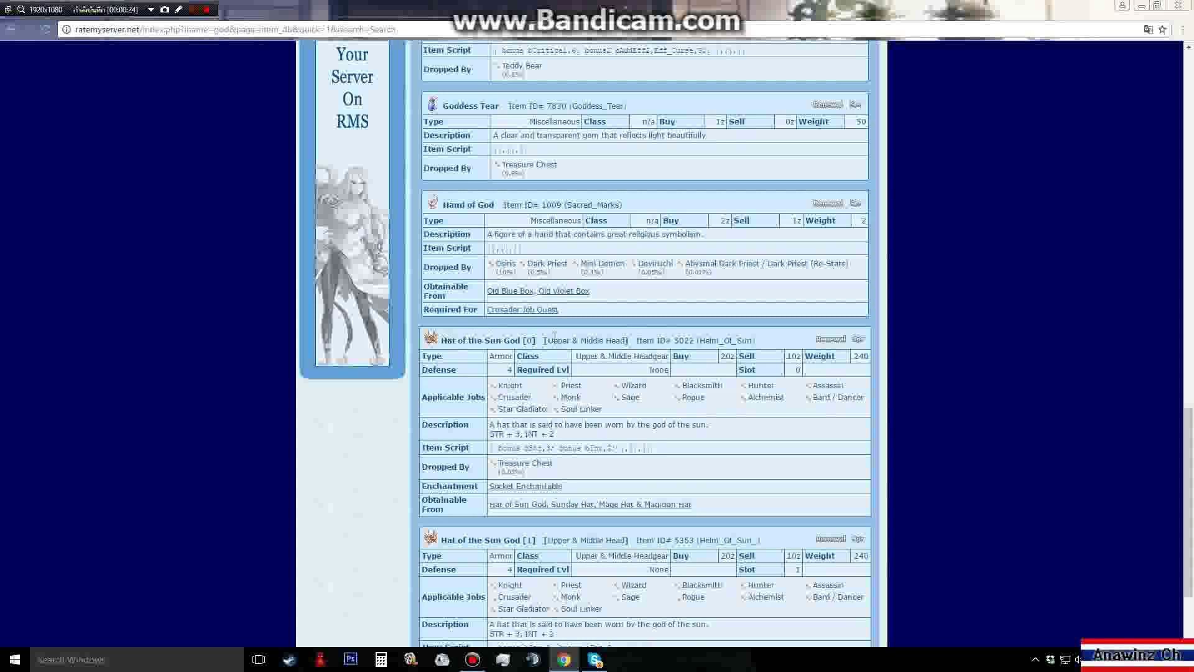
left_click(859, 341)
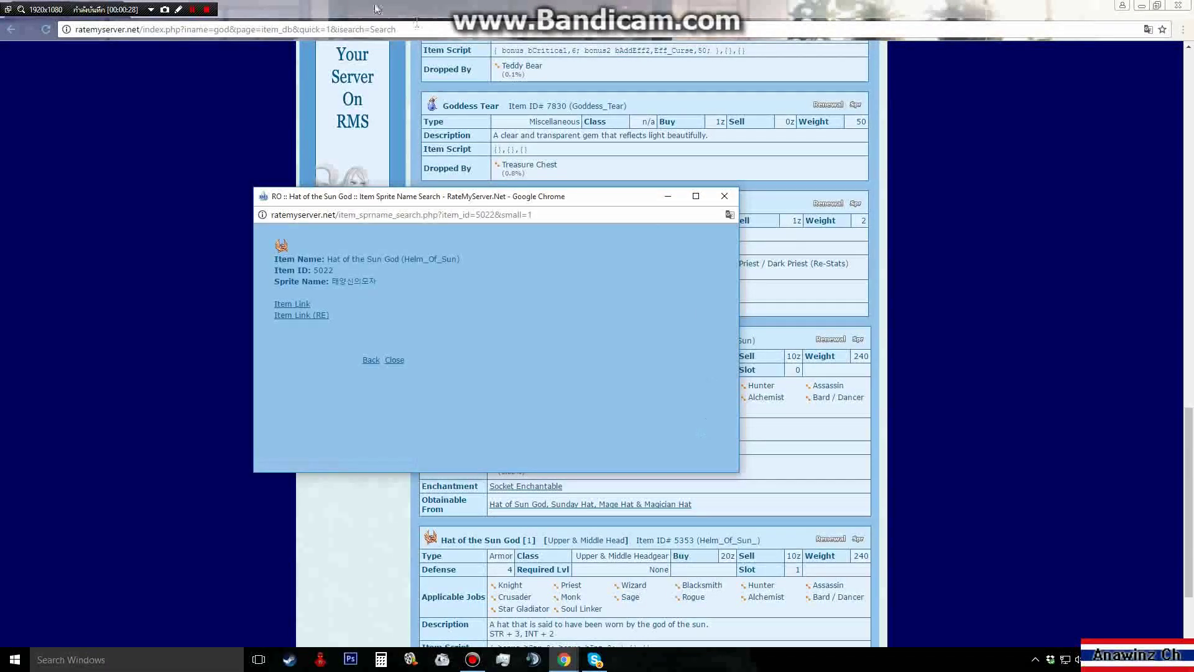
Step: Search the item database for "unic" and open the sprite name details of Unicorn Horn [0]
left_click(302, 13)
scroll(572, 212, "up", 20)
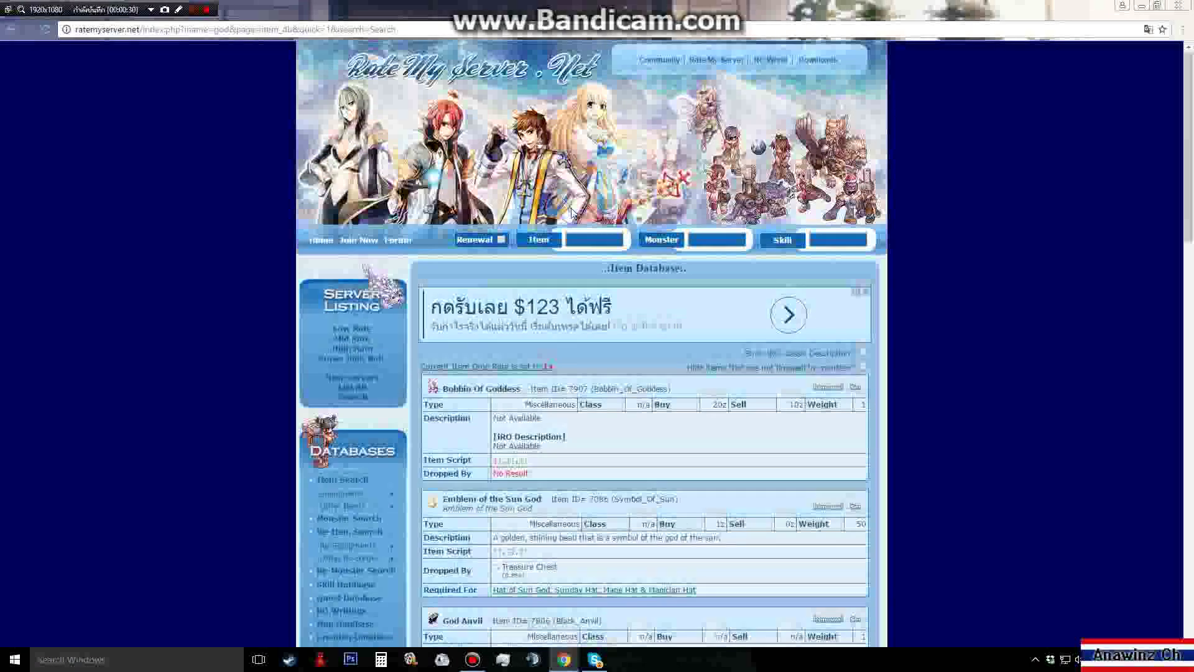
left_click(590, 234)
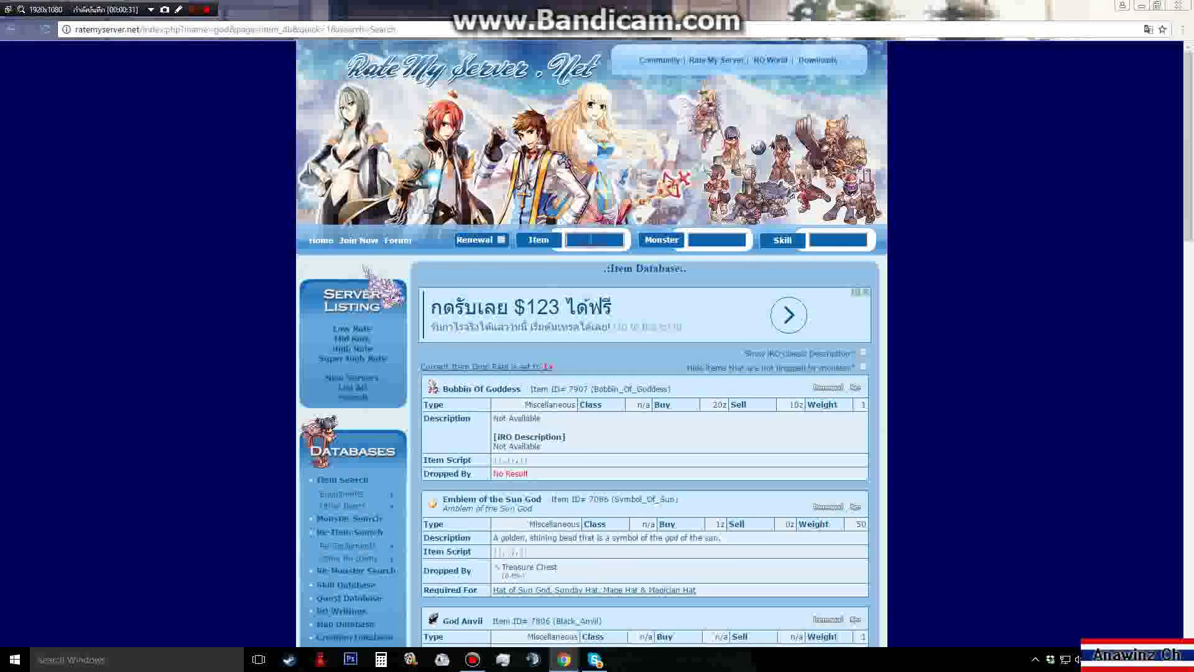
type("uni")
key("Return")
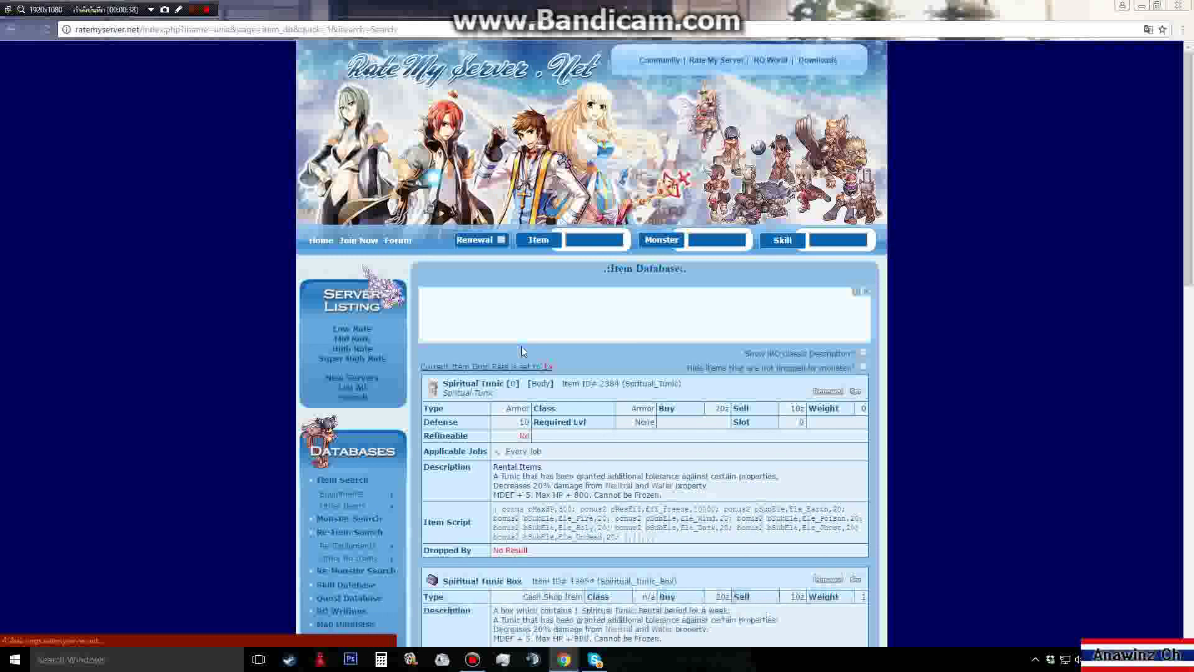
scroll(525, 354, "down", 1)
scroll(525, 355, "down", 10)
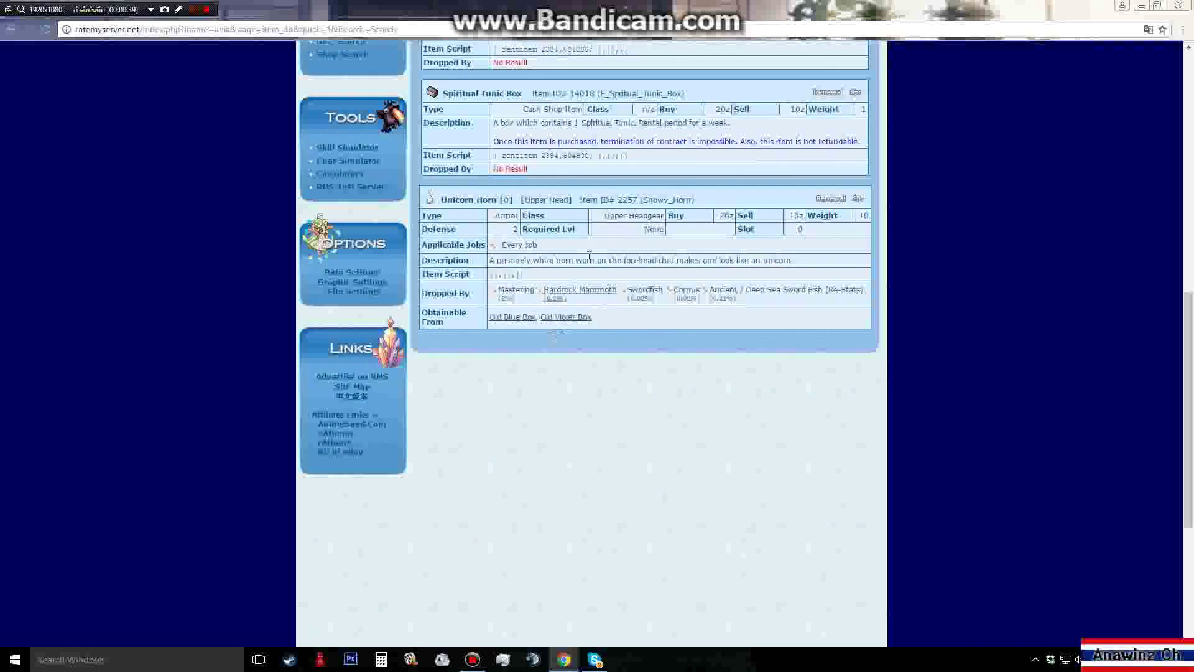
right_click(863, 205)
left_click(868, 205)
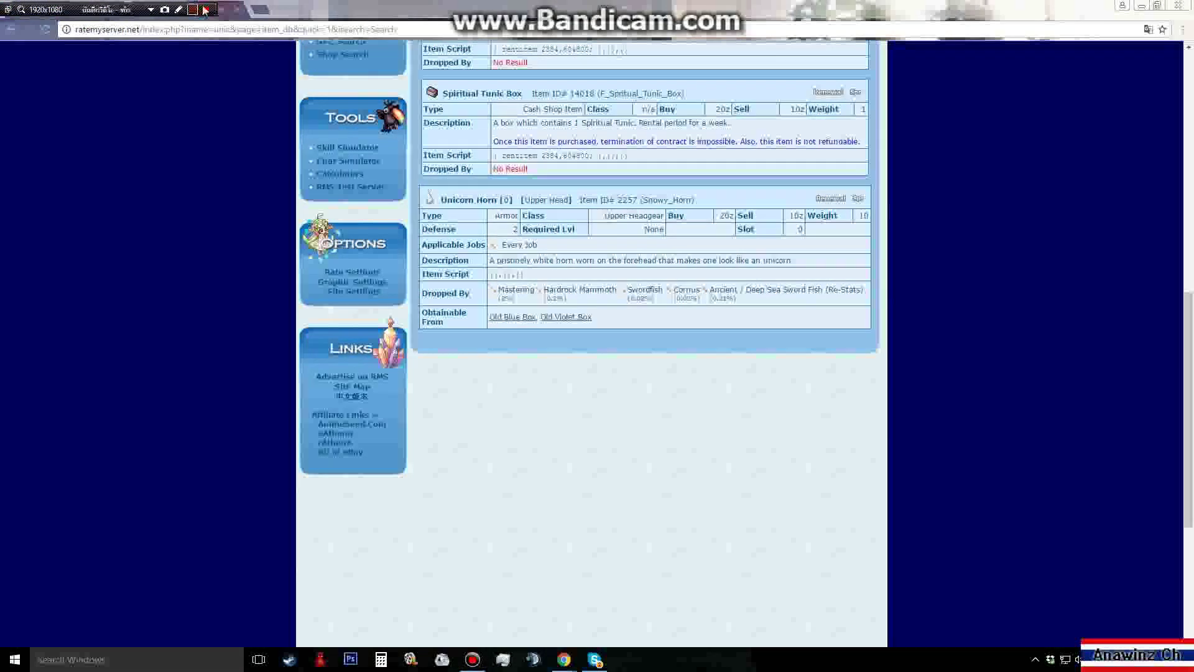
Step: Separate the Unicorn Horn page, close the search results window, and arrange both sprite detail windows one above the other
left_click_drag(236, 10, 710, 319)
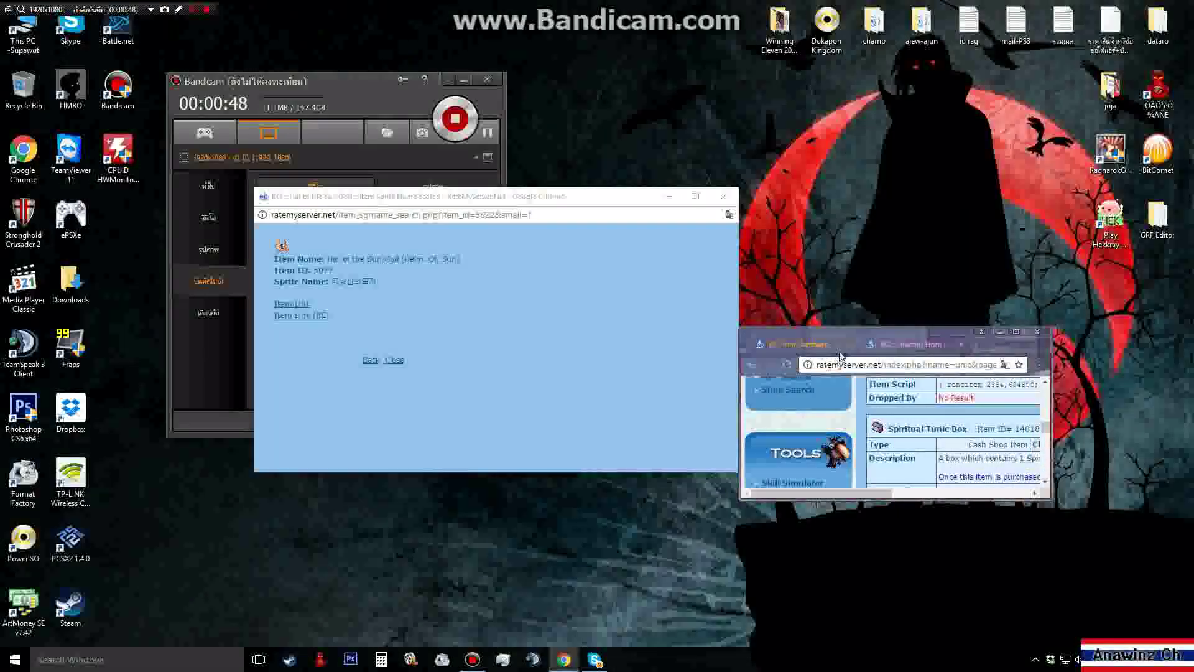
left_click_drag(905, 344, 616, 392)
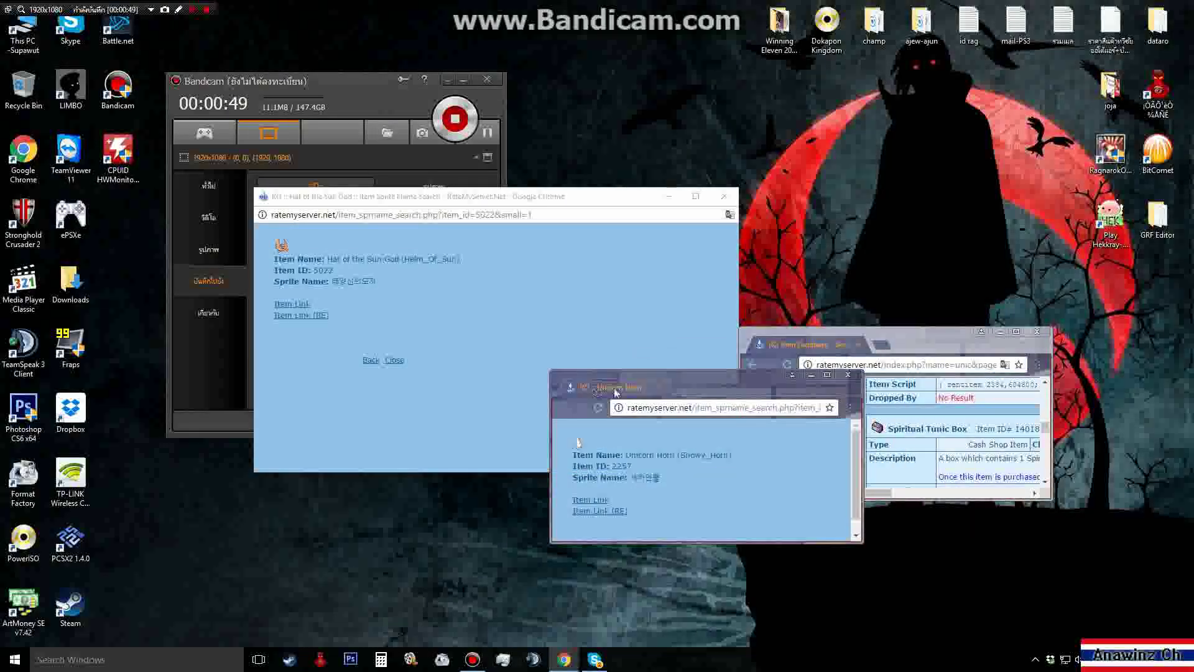
left_click(1045, 334)
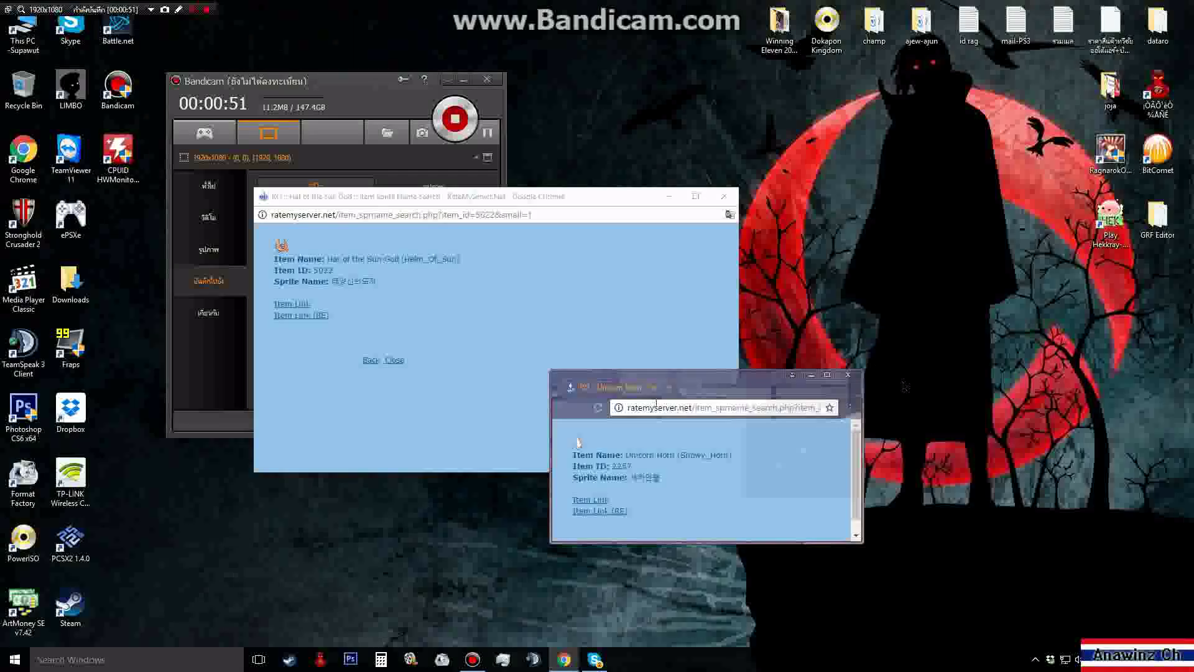
left_click_drag(716, 380, 357, 449)
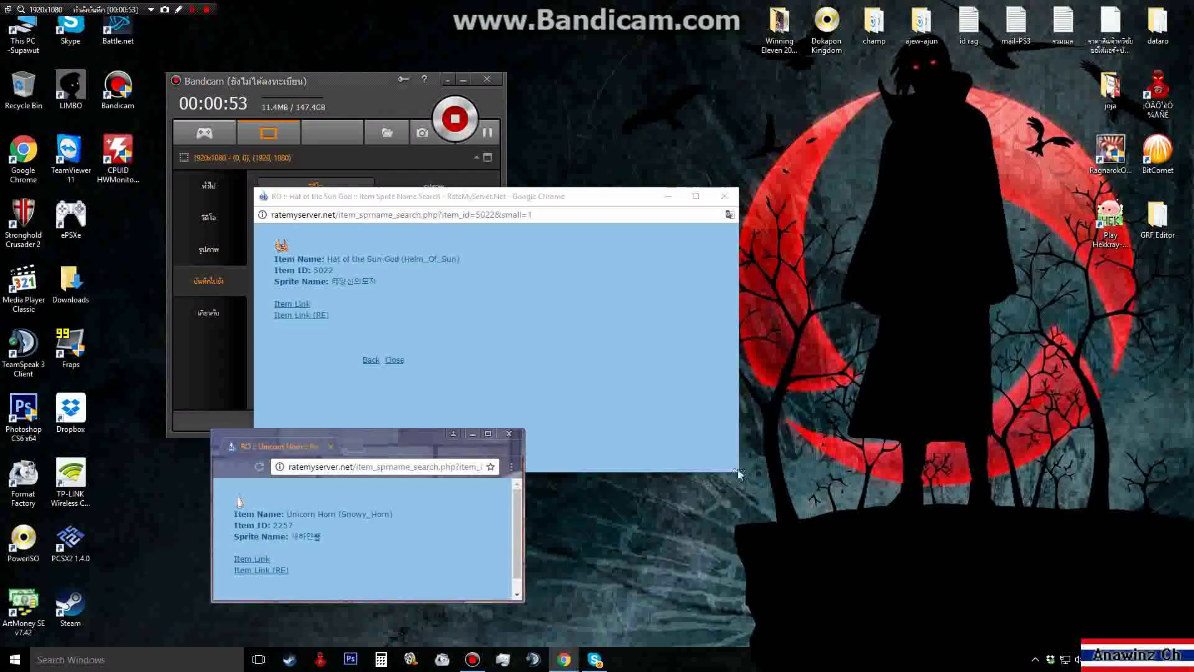
left_click_drag(739, 474, 558, 382)
left_click_drag(459, 208, 872, 179)
left_click_drag(442, 434, 821, 370)
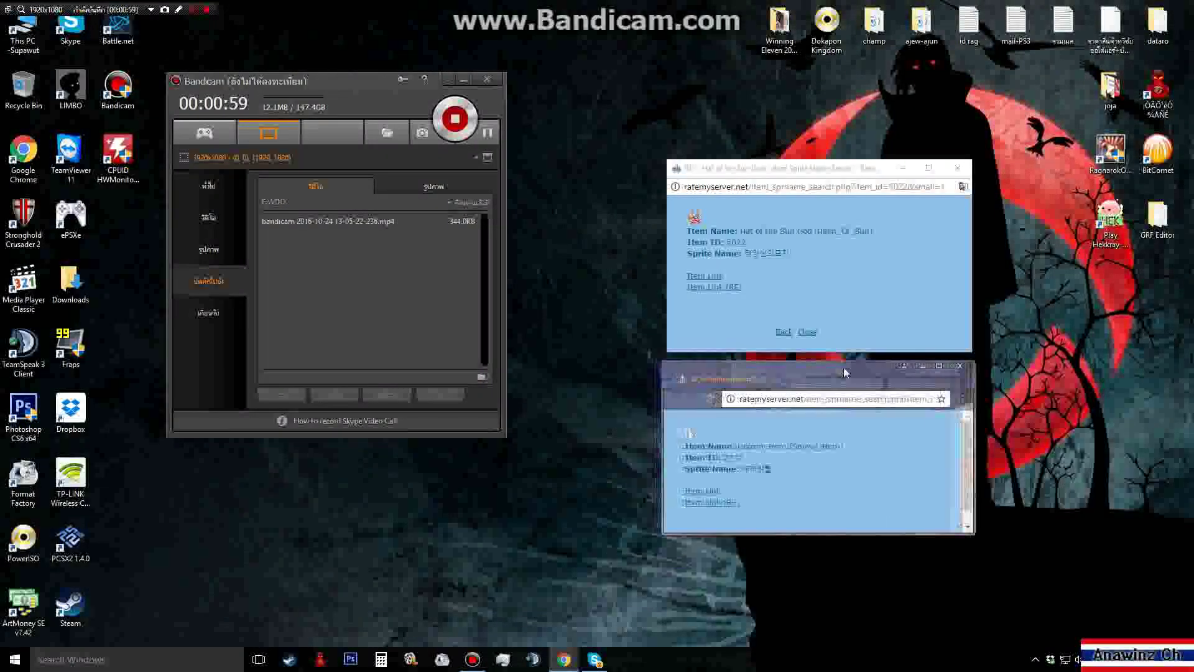
Step: Open the RagnarokOnline shortcut's file location and copy data.grf from the game folder
right_click(1111, 153)
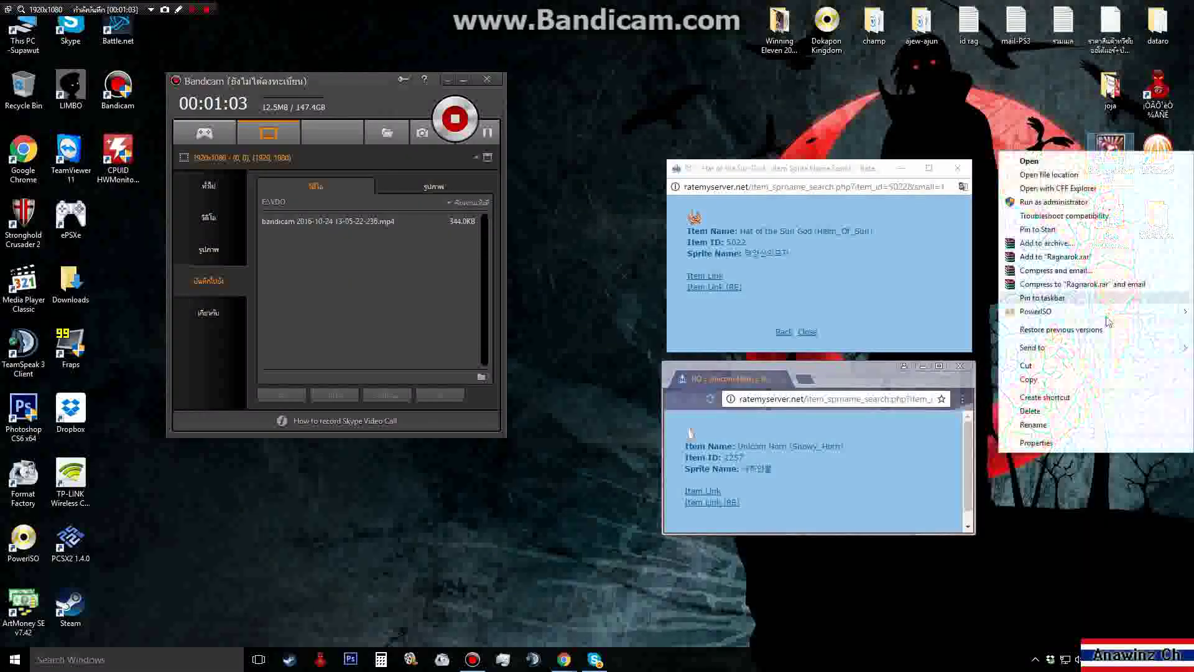
left_click(1052, 443)
left_click(1021, 378)
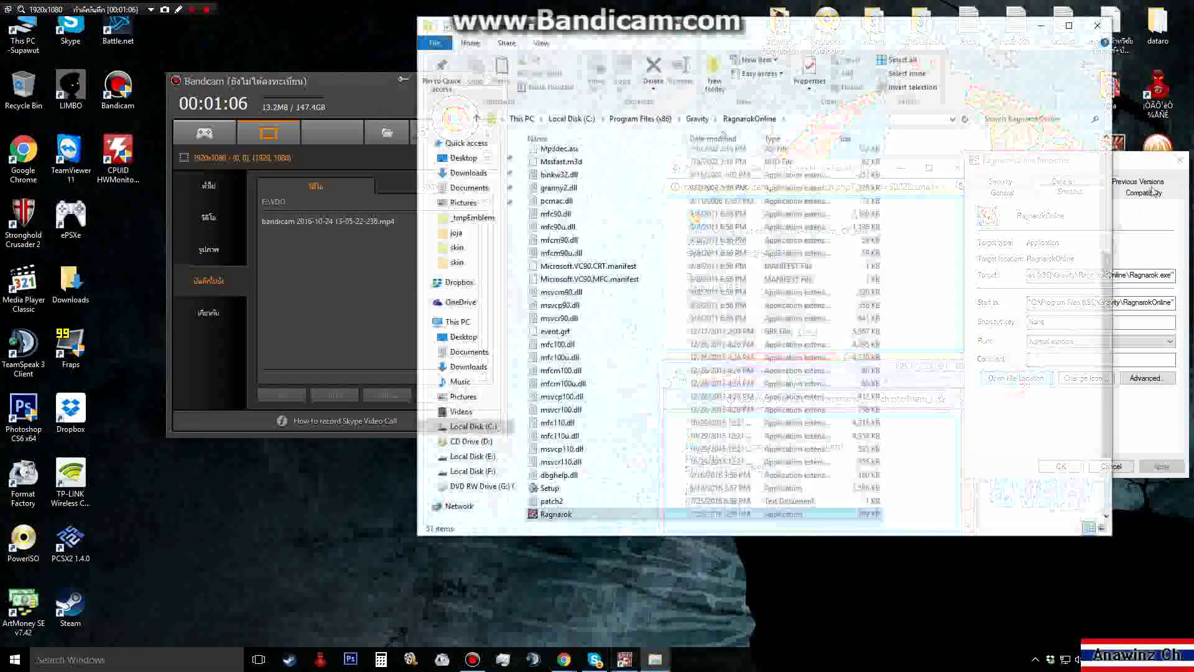
scroll(641, 420, "down", 3)
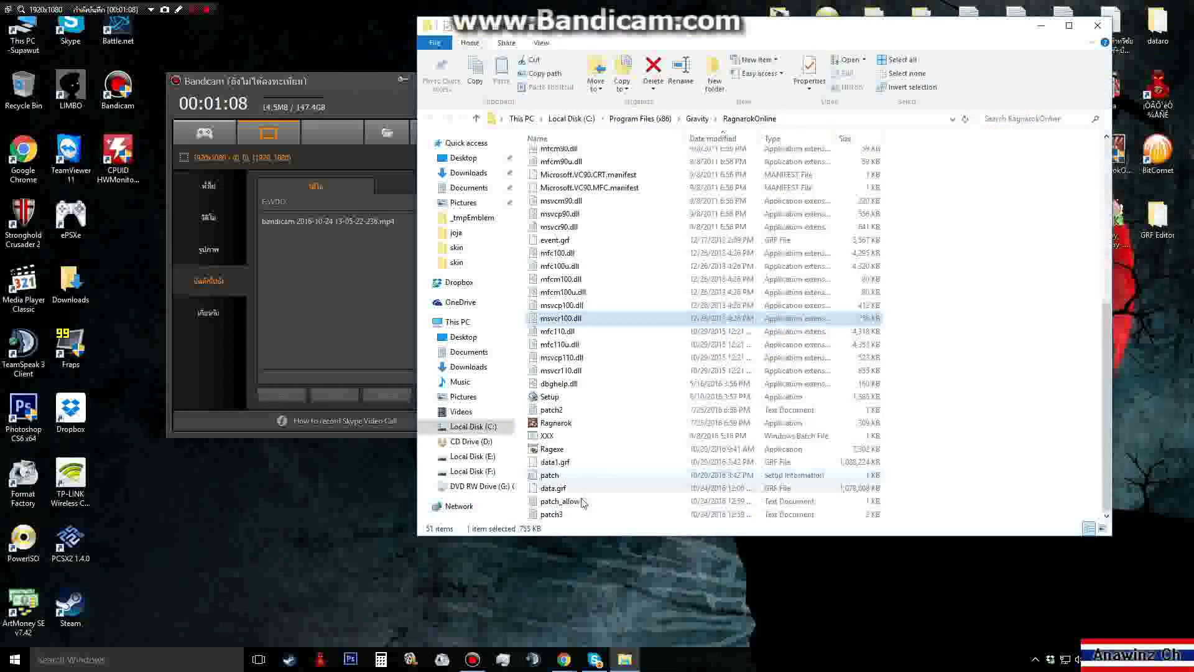
left_click(551, 488)
right_click(546, 491)
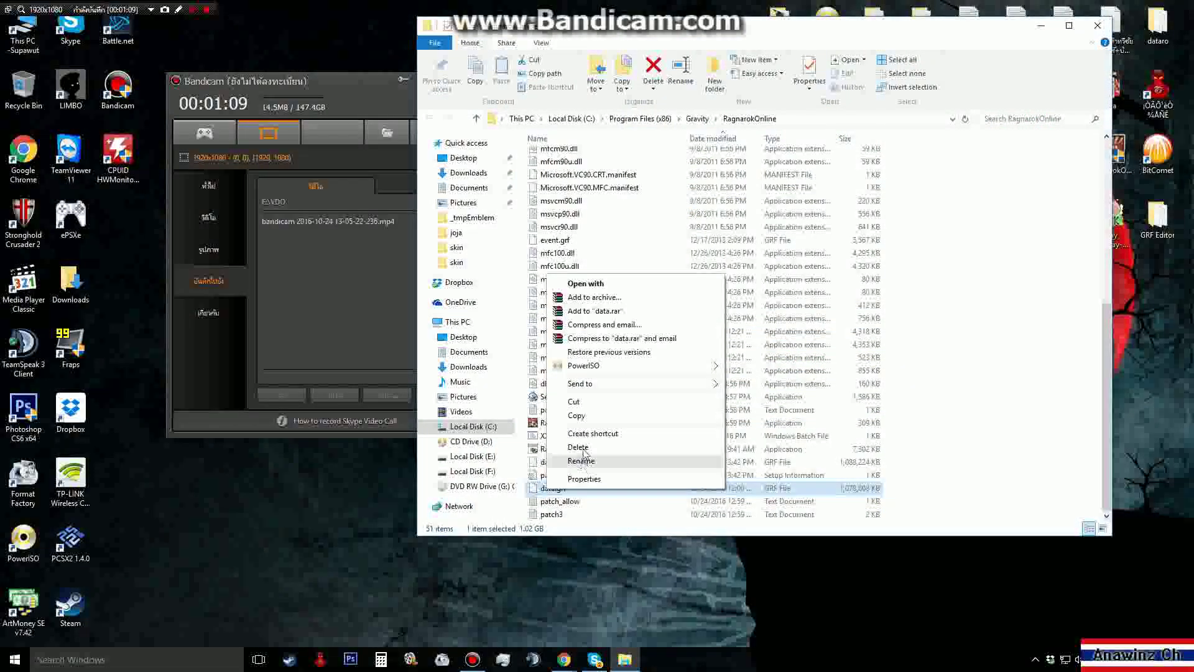
left_click(589, 418)
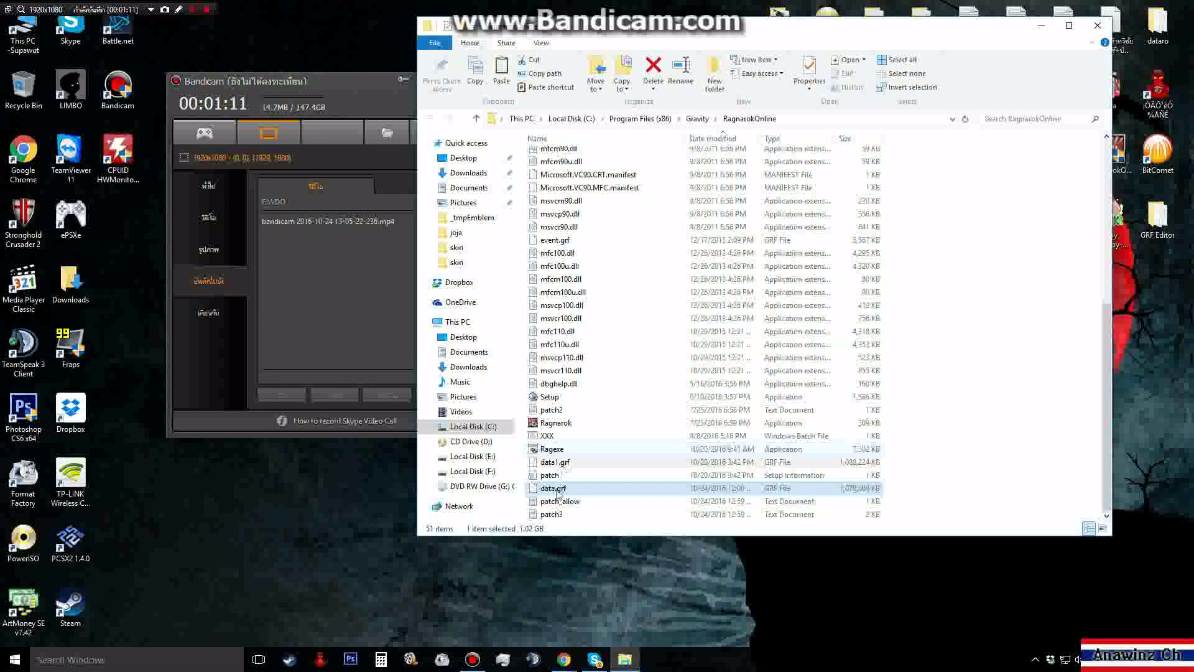
Step: Close the game folder and check the data.grf copy in the desktop's dataro folder
left_click(1098, 26)
double_click(1158, 25)
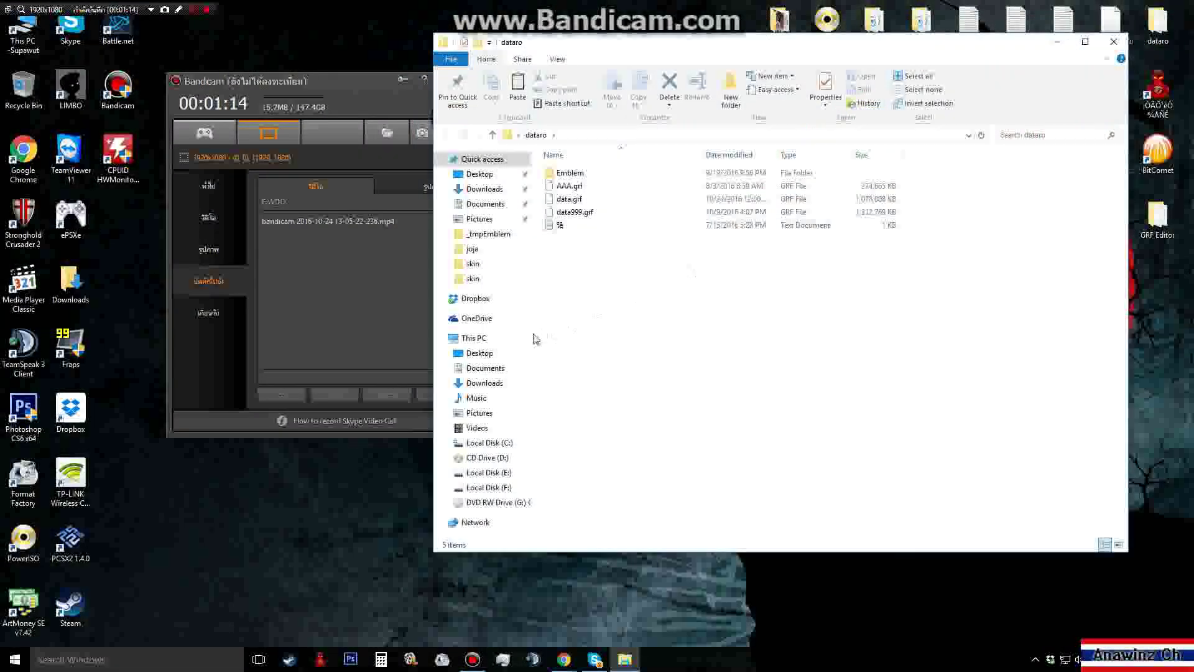
left_click(567, 198)
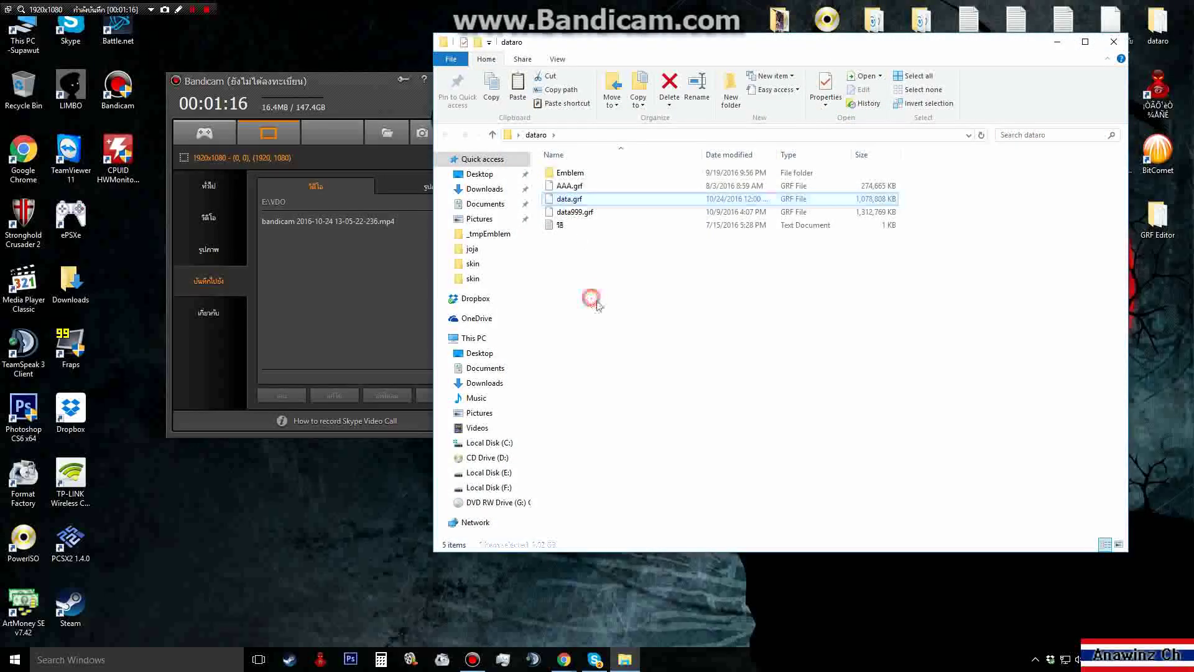
left_click(1104, 42)
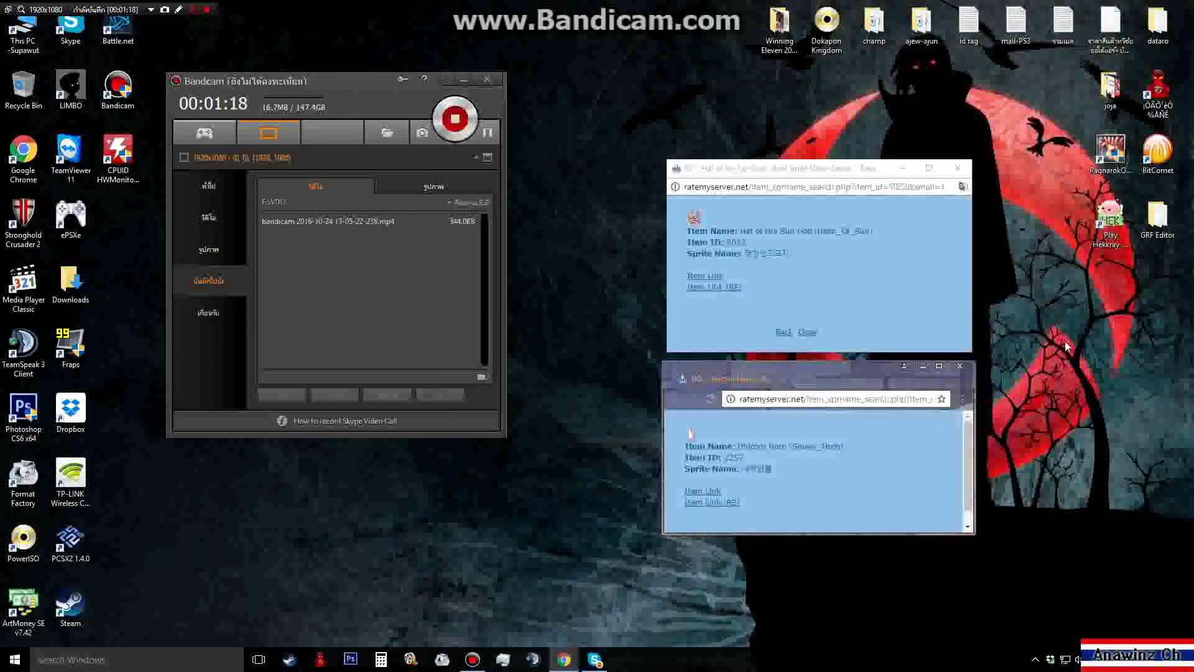
Step: Launch GRF Editor from its desktop folder, close the folder, and place the editor beside the sprite detail windows
double_click(1157, 214)
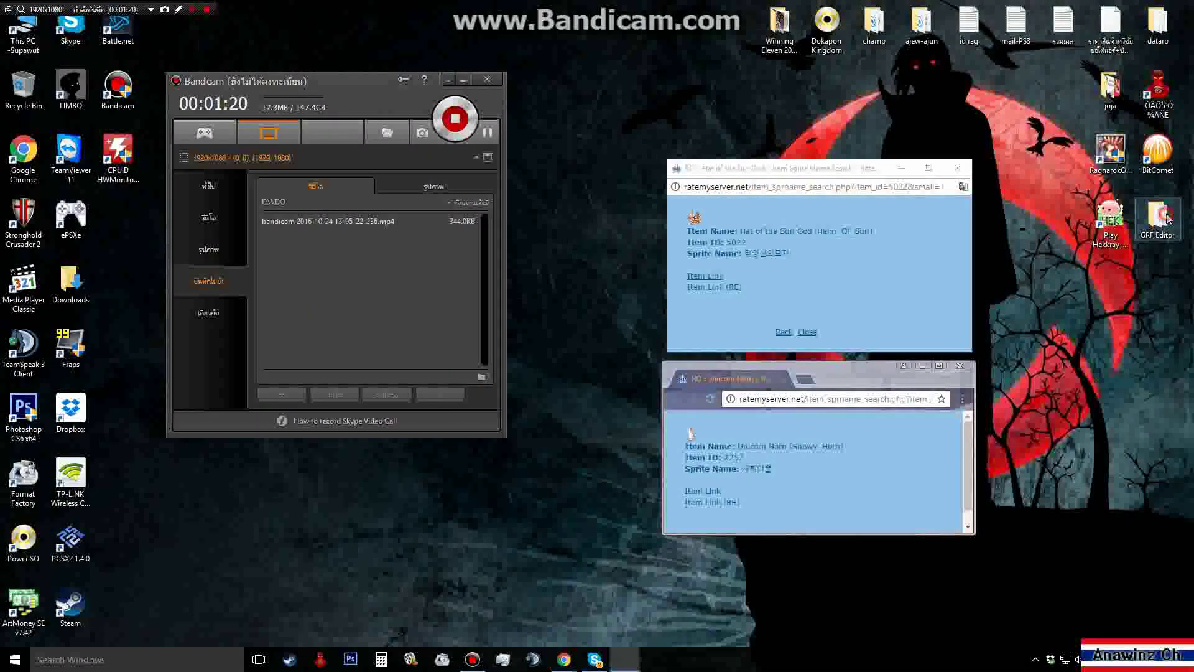
double_click(588, 215)
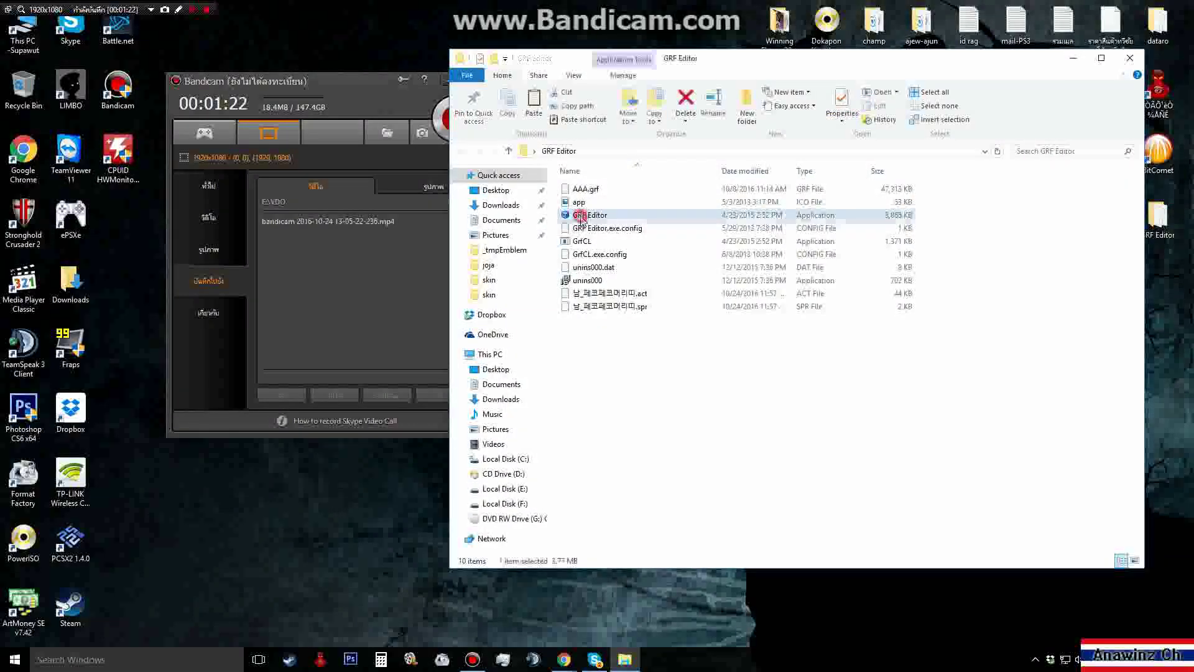
left_click(639, 343)
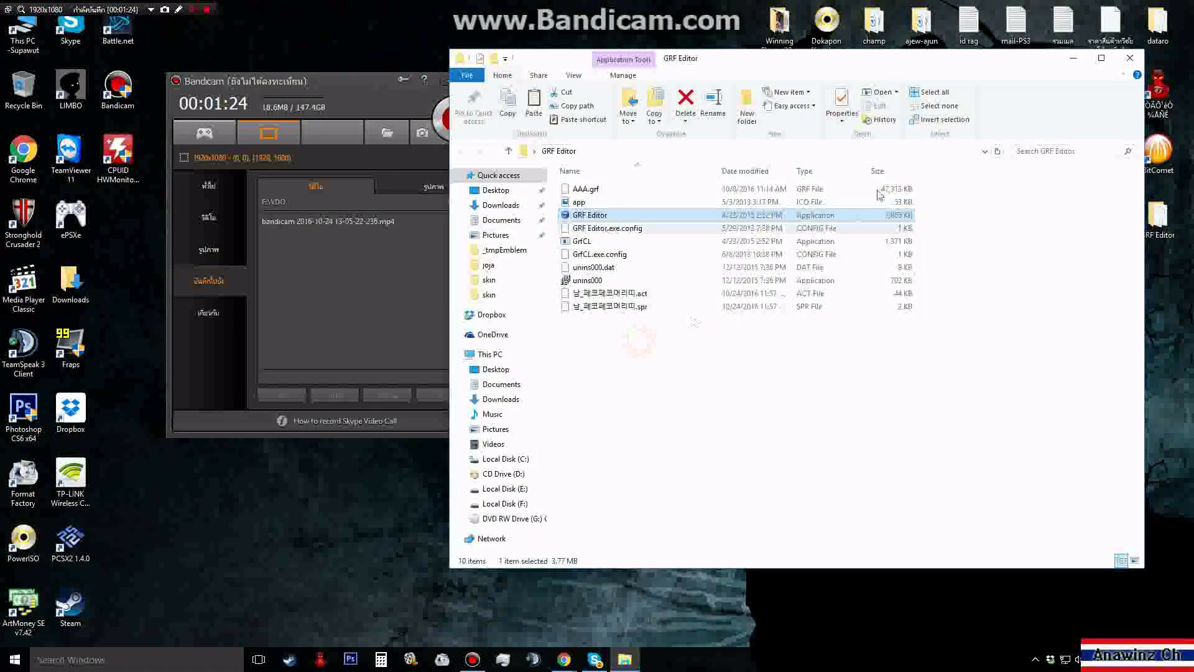
left_click(1136, 60)
left_click_drag(283, 67, 422, 221)
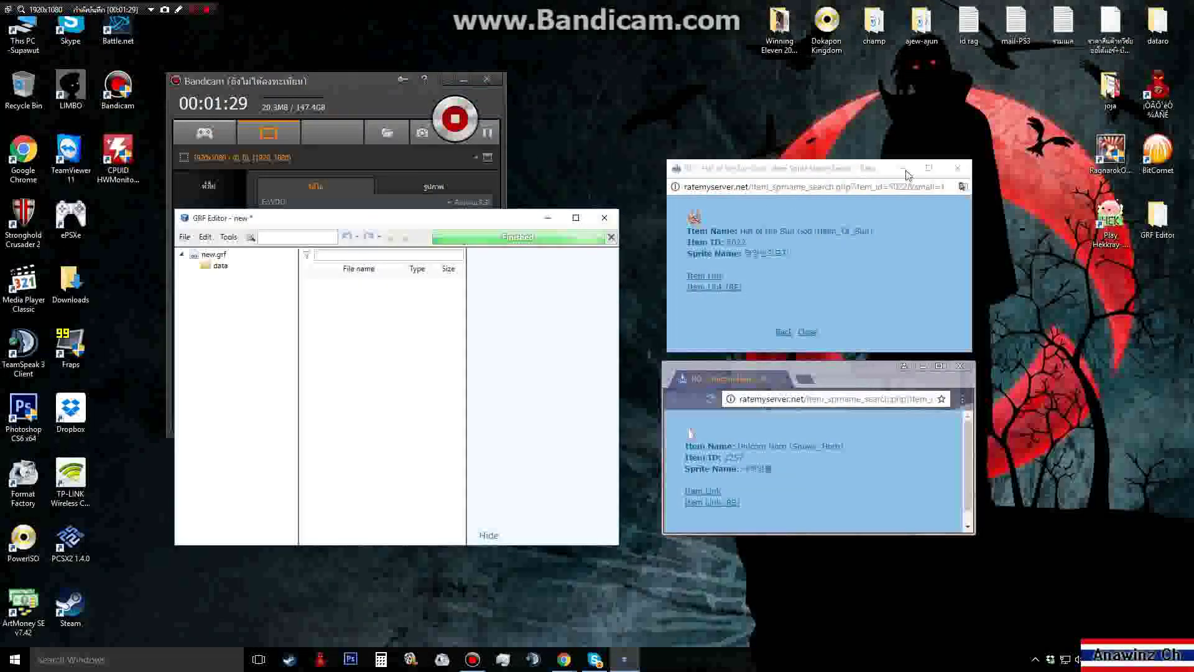
Step: Load data.grf from the dataro folder into GRF Editor and close the folder
double_click(1147, 51)
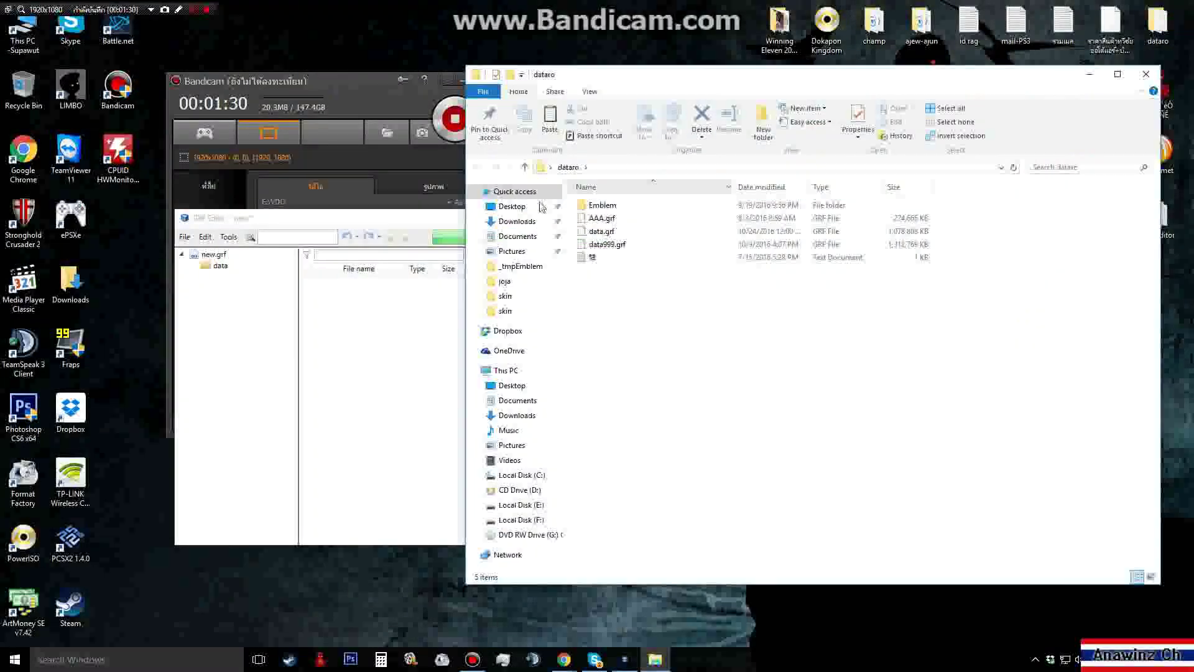
left_click_drag(606, 236, 274, 331)
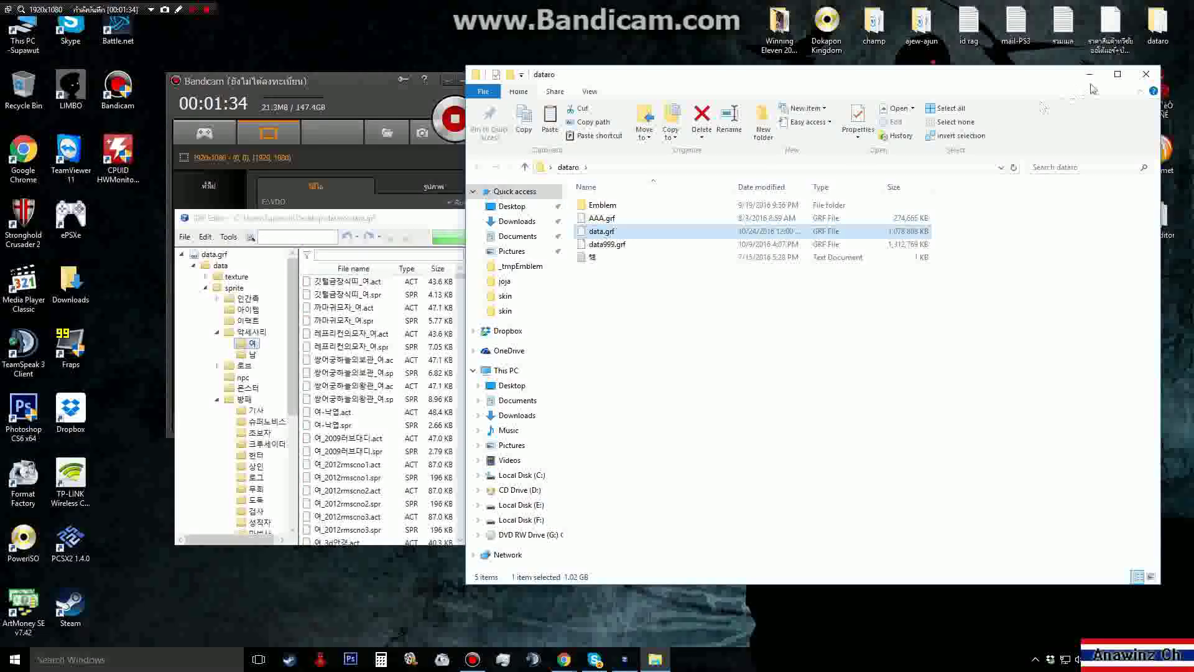
left_click(1146, 74)
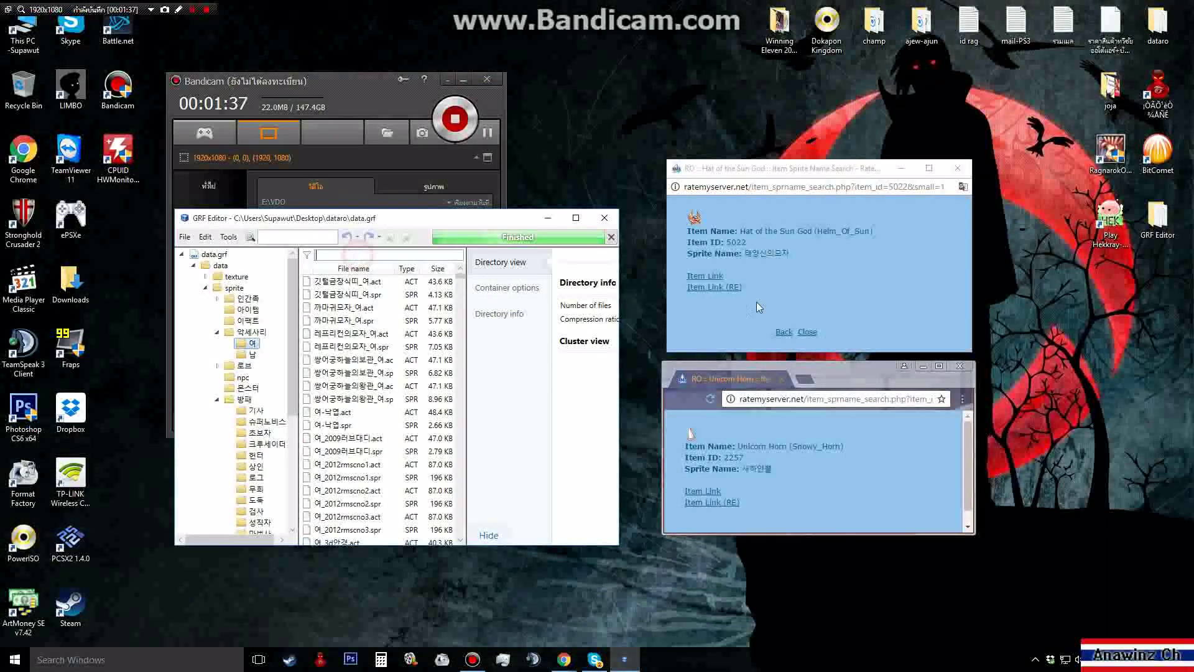
Step: Copy the Hat of the Sun God sprite name 태양신의모자 and filter the 여 folder's files by it
left_click(789, 264)
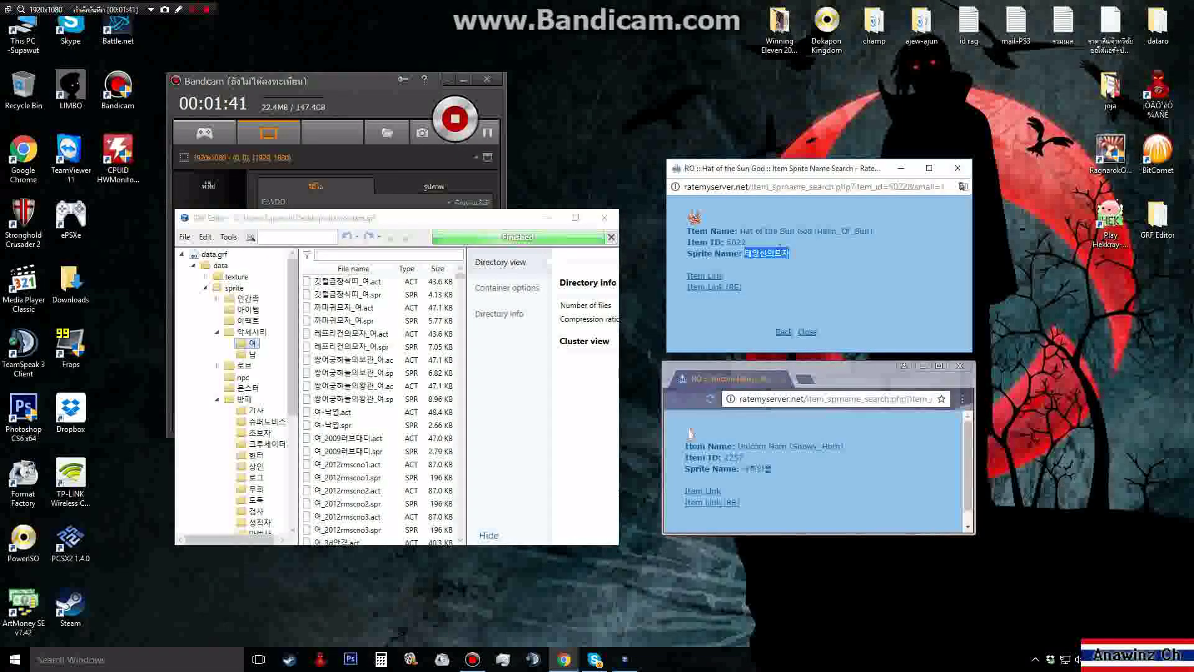
left_click(359, 283)
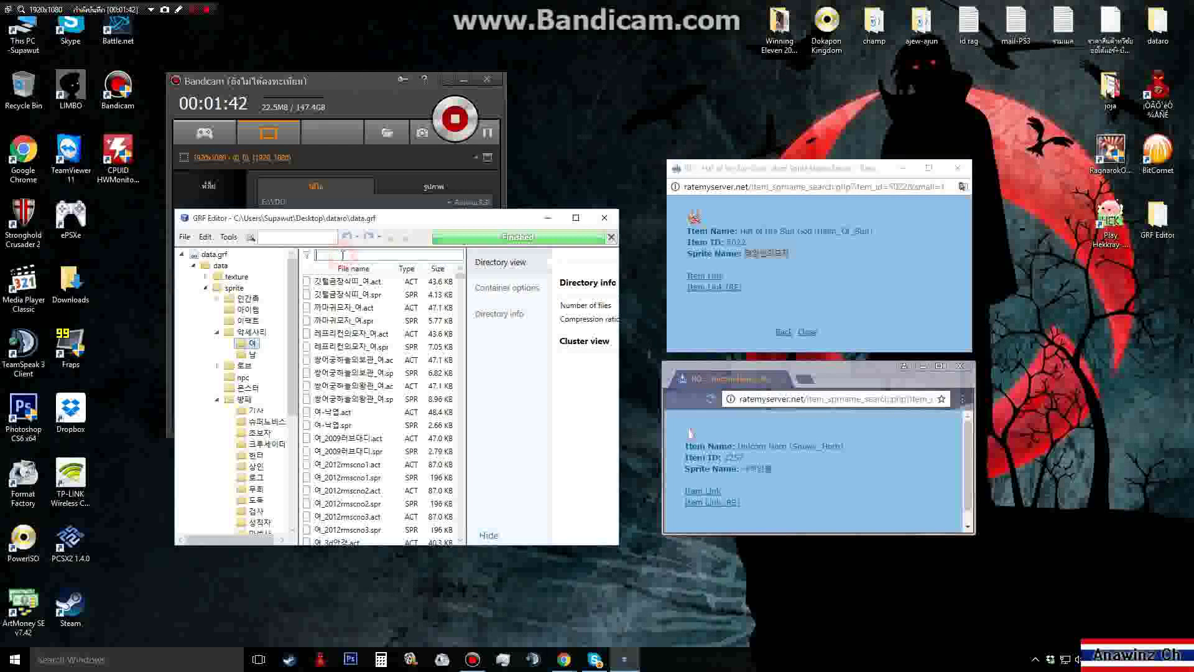
key("ctrl+v")
Step: Enlarge the GRF Editor window and preview the 태양신의모자 sprite files in the 여 and 남 folders
left_click(344, 281)
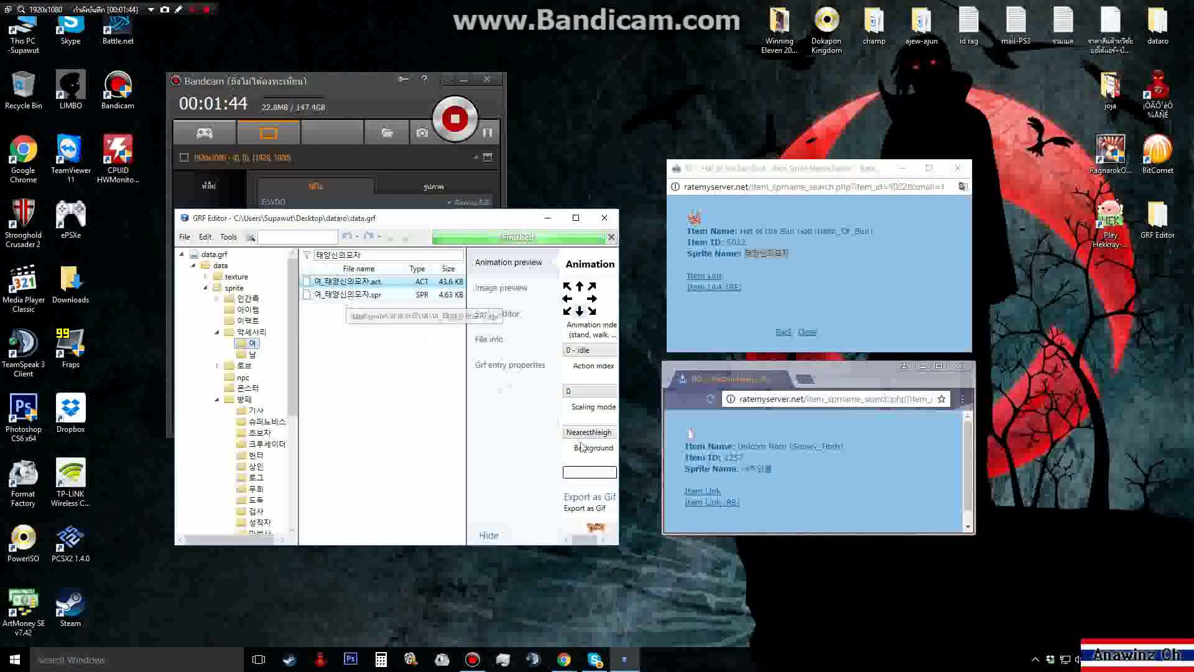
left_click_drag(618, 547, 796, 640)
left_click(385, 296)
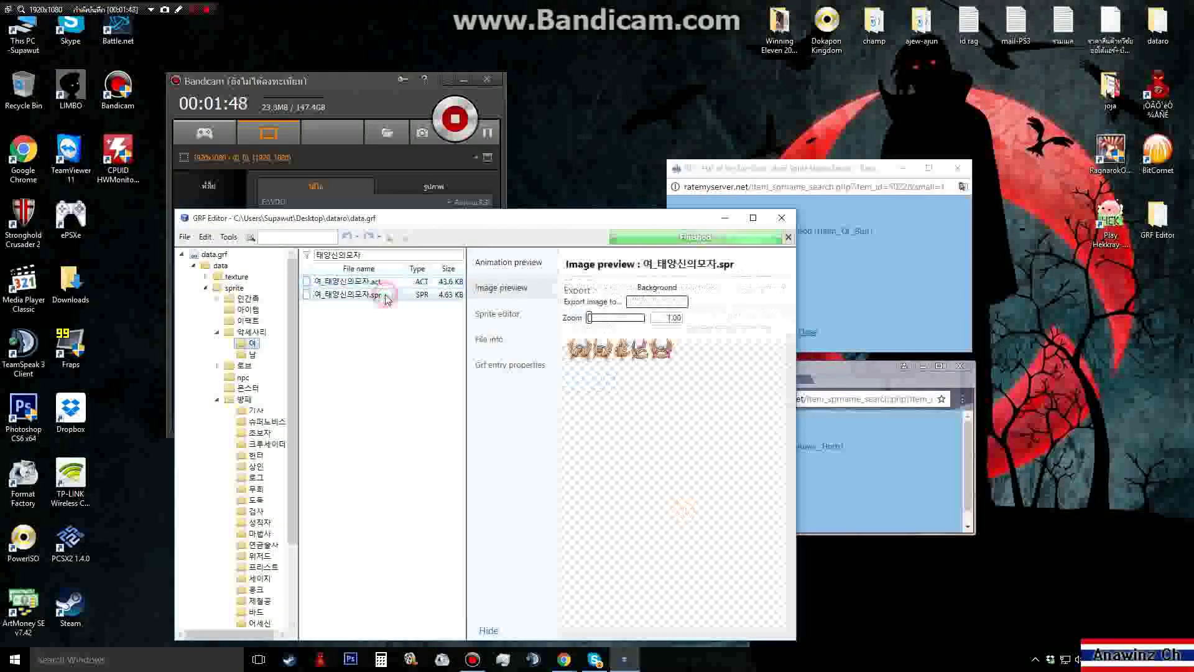
key("ctrl+a")
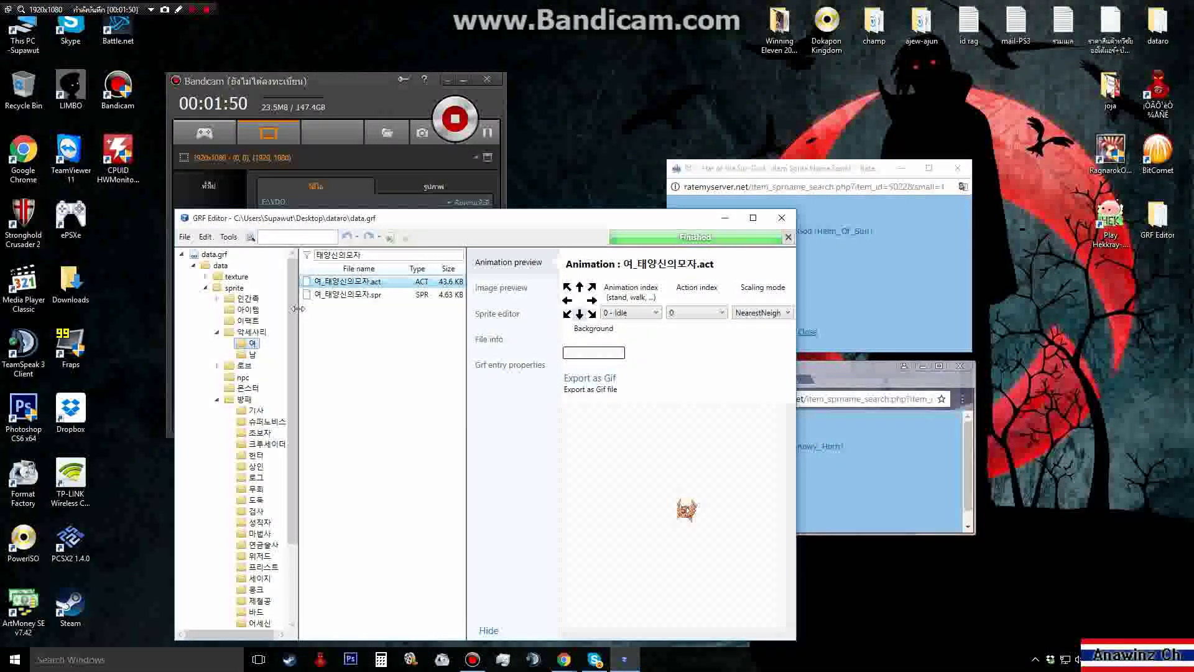
left_click(253, 354)
left_click(345, 283)
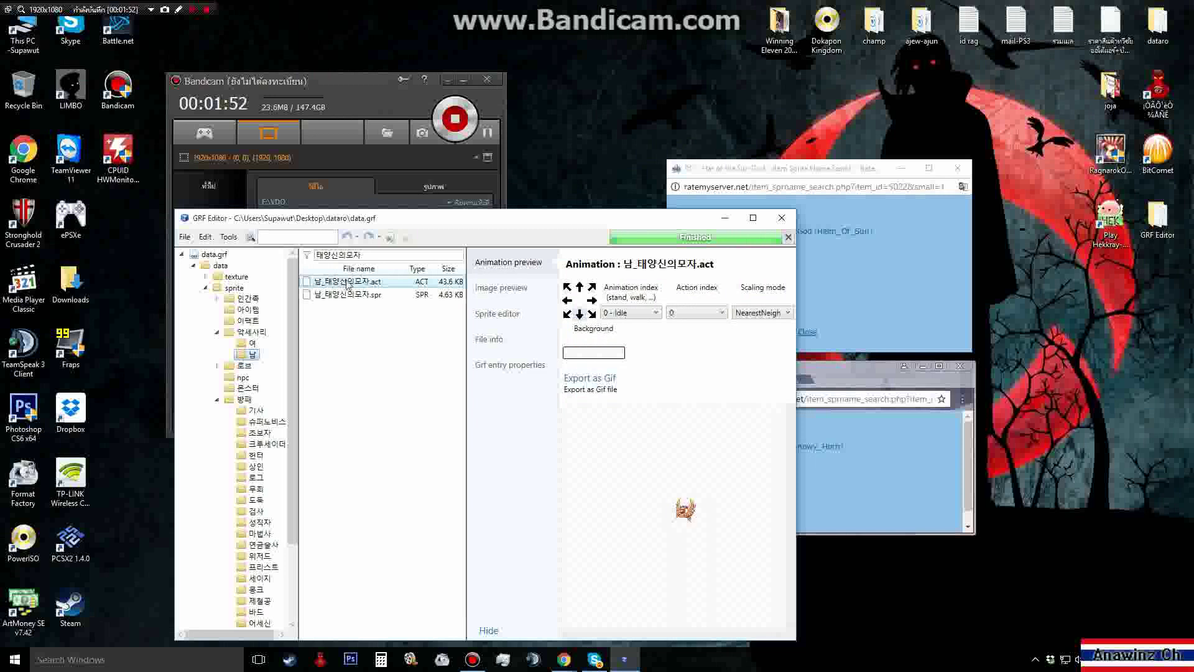
Step: Extract 여_태양신의모자.act and 여_태양신의모자.spr from the 여 folder of data.grf into the GRF Editor folder
left_click(252, 344)
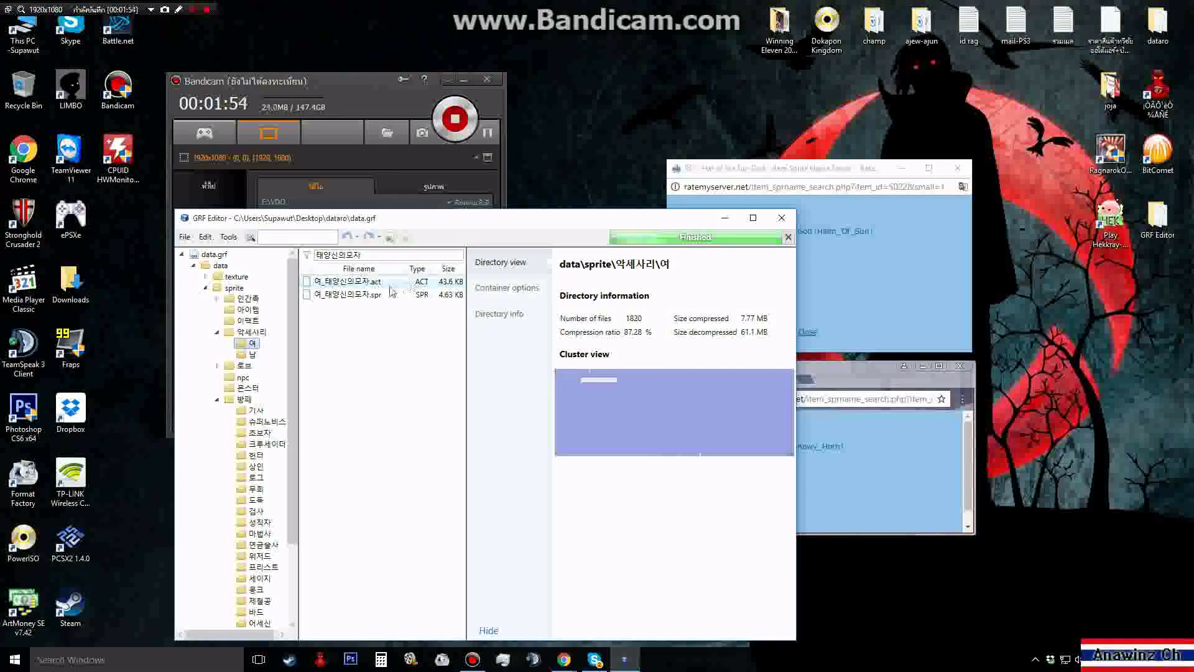
left_click(366, 283)
right_click(359, 285)
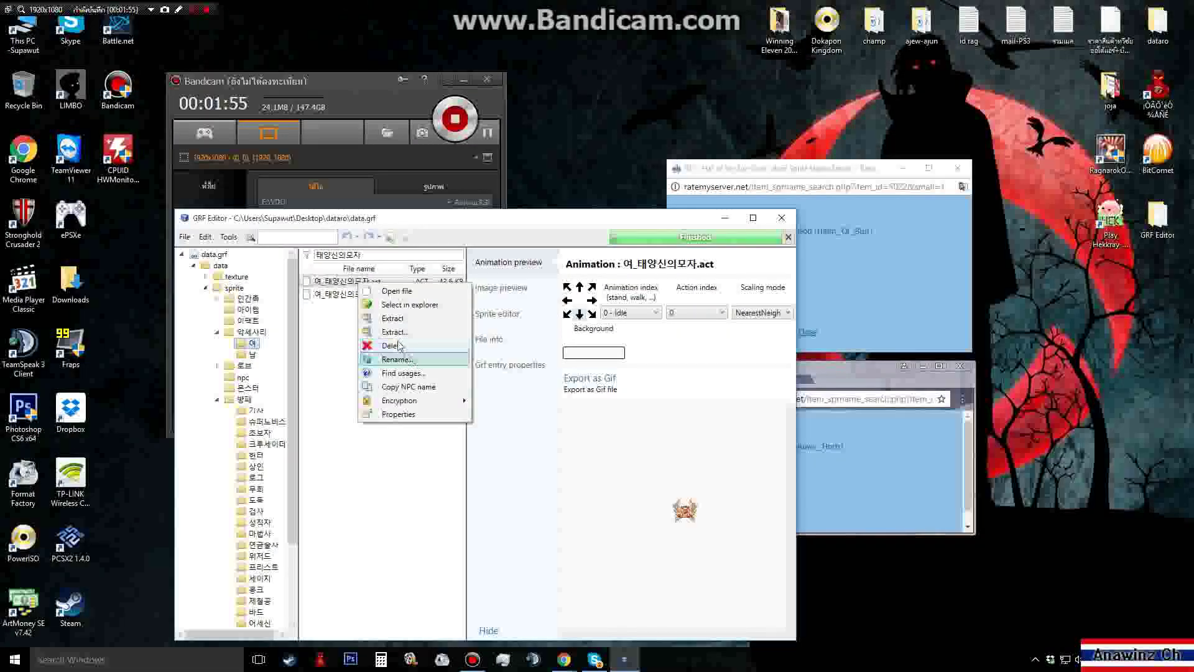
left_click(392, 333)
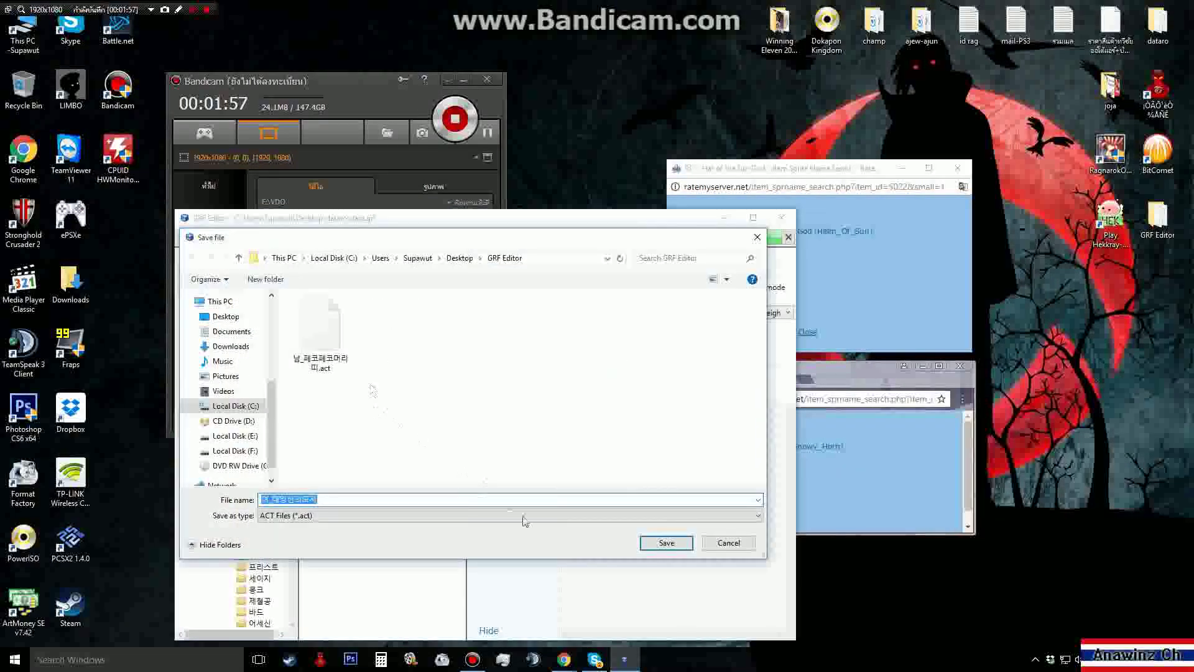
left_click(653, 544)
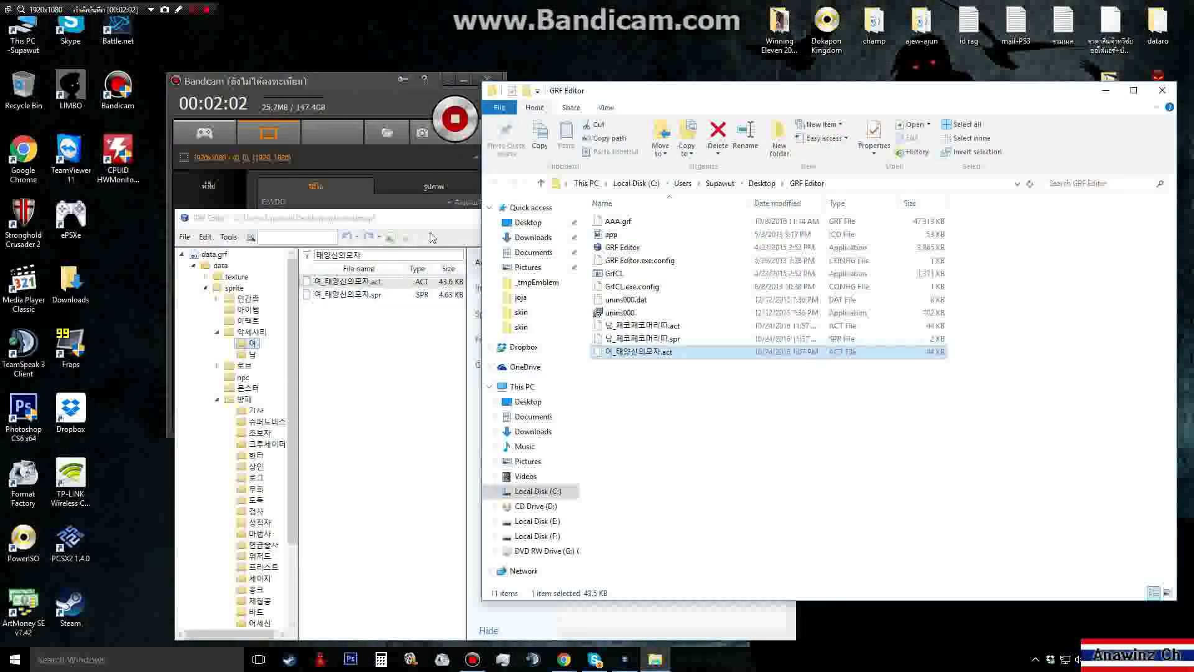
left_click(438, 223)
right_click(364, 296)
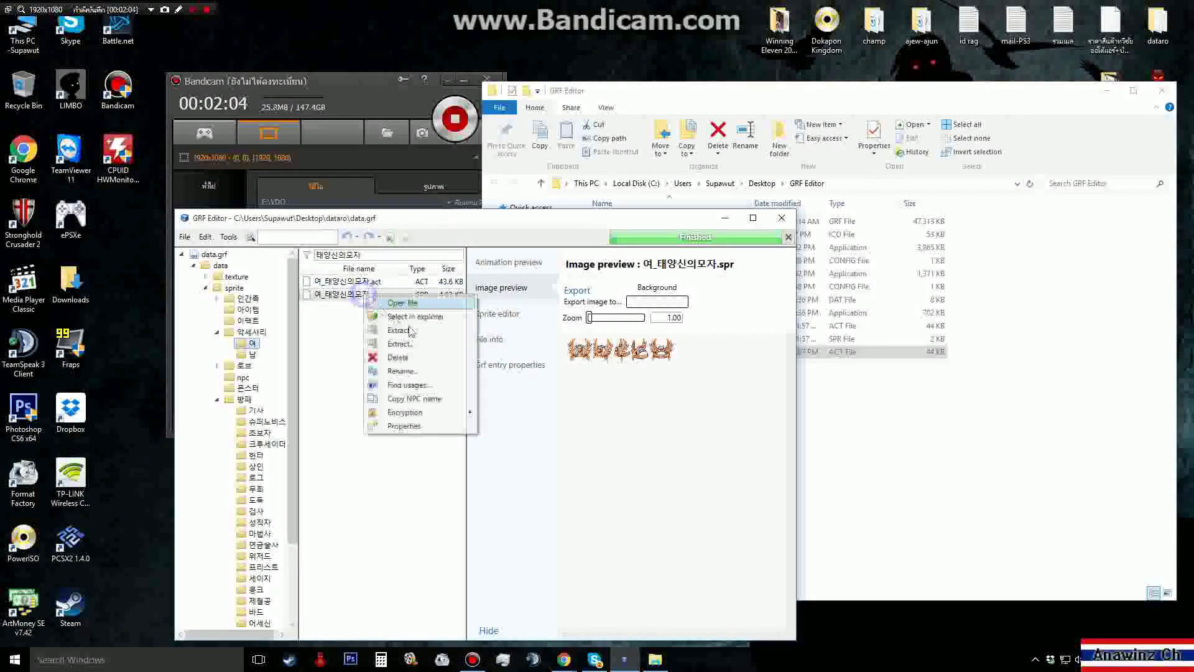
left_click(414, 345)
left_click(663, 540)
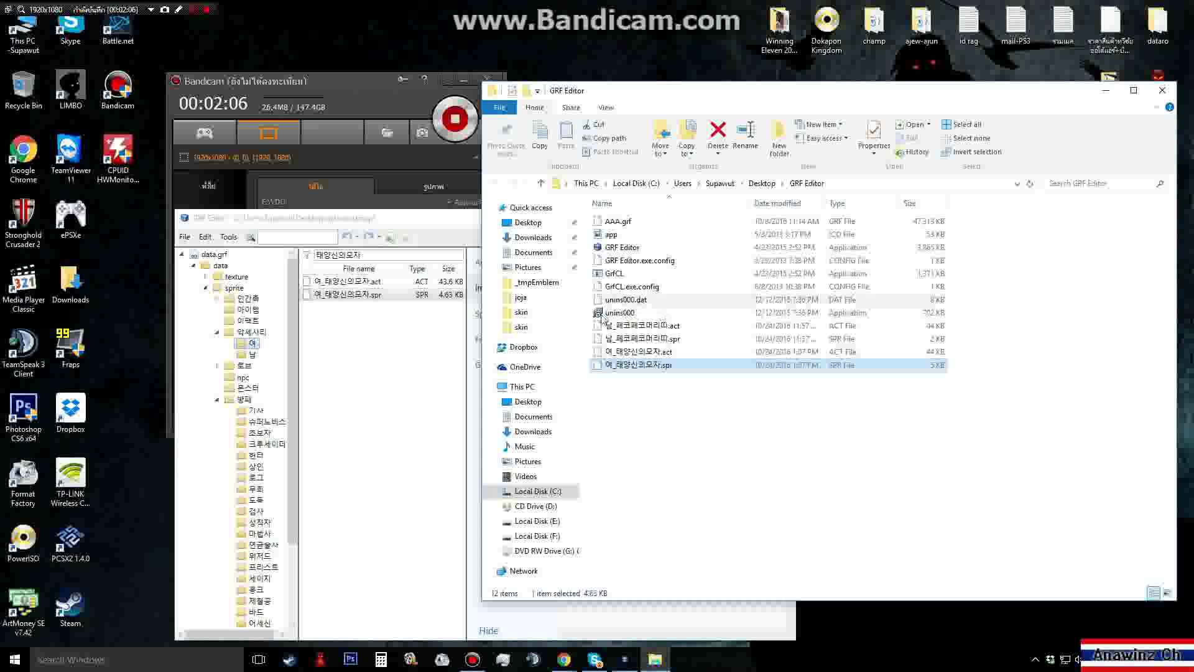
Step: Delete the old 남_페코페코머리띠 .spr and .act files from the GRF Editor folder
left_click(625, 338)
key("Delete")
left_click(627, 328)
key("Delete")
left_click(630, 338)
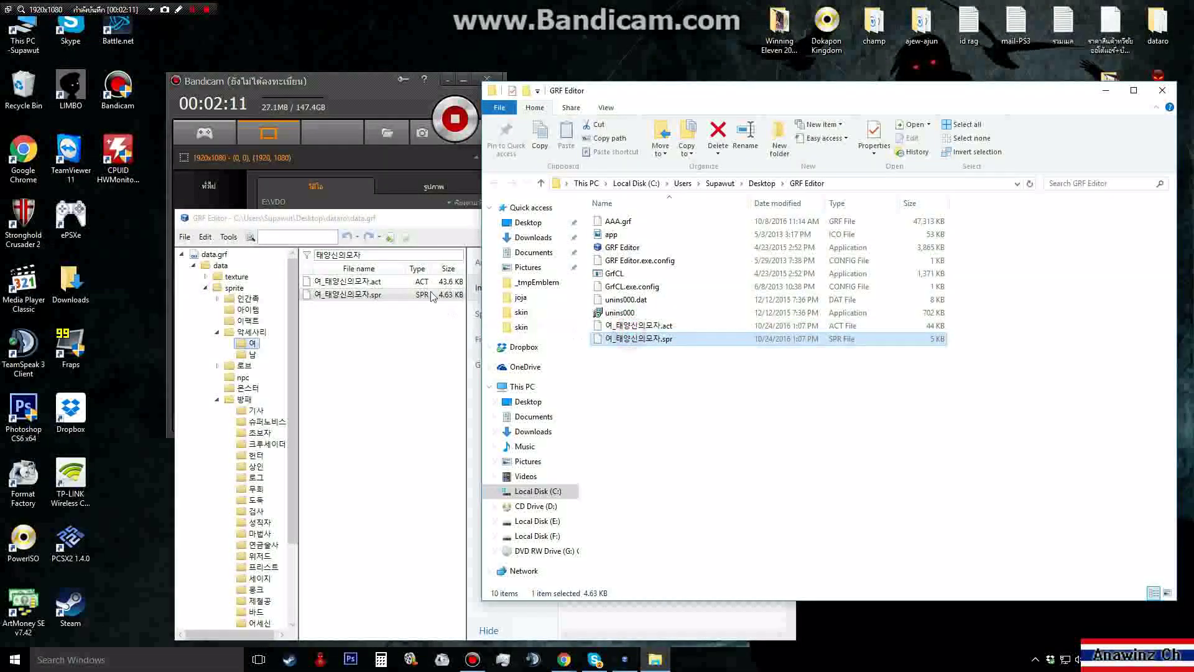
Step: Select the archive's 여 folder and place the extraction folder window and GRF Editor side by side
left_click(418, 224)
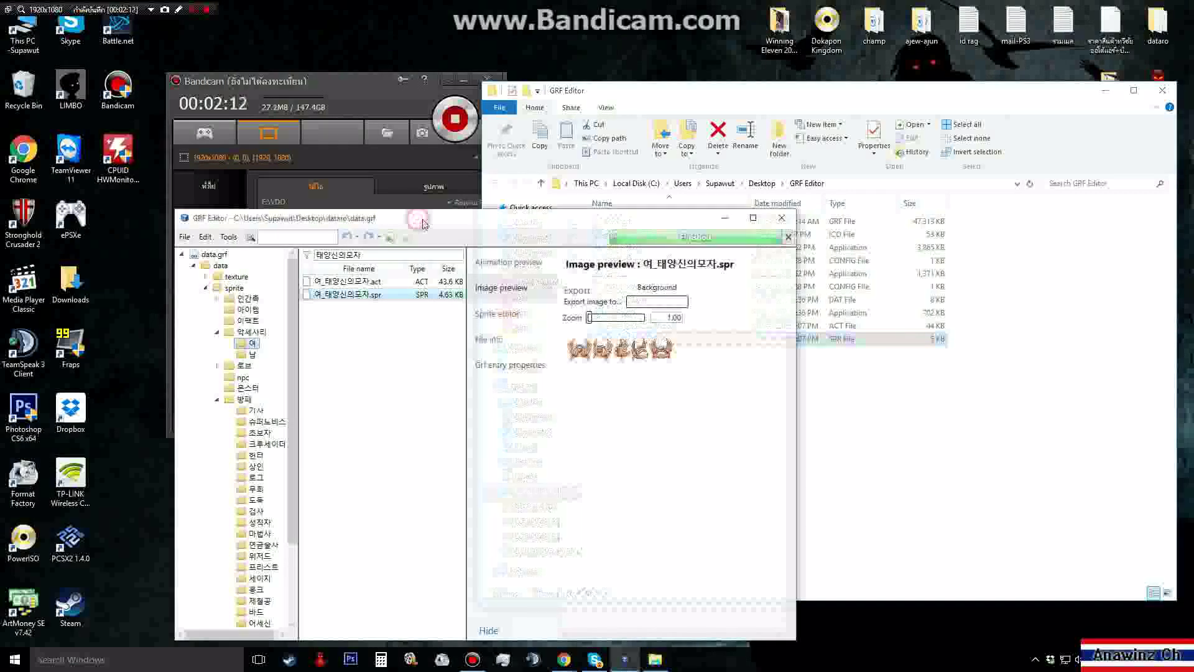
left_click(245, 354)
left_click(252, 343)
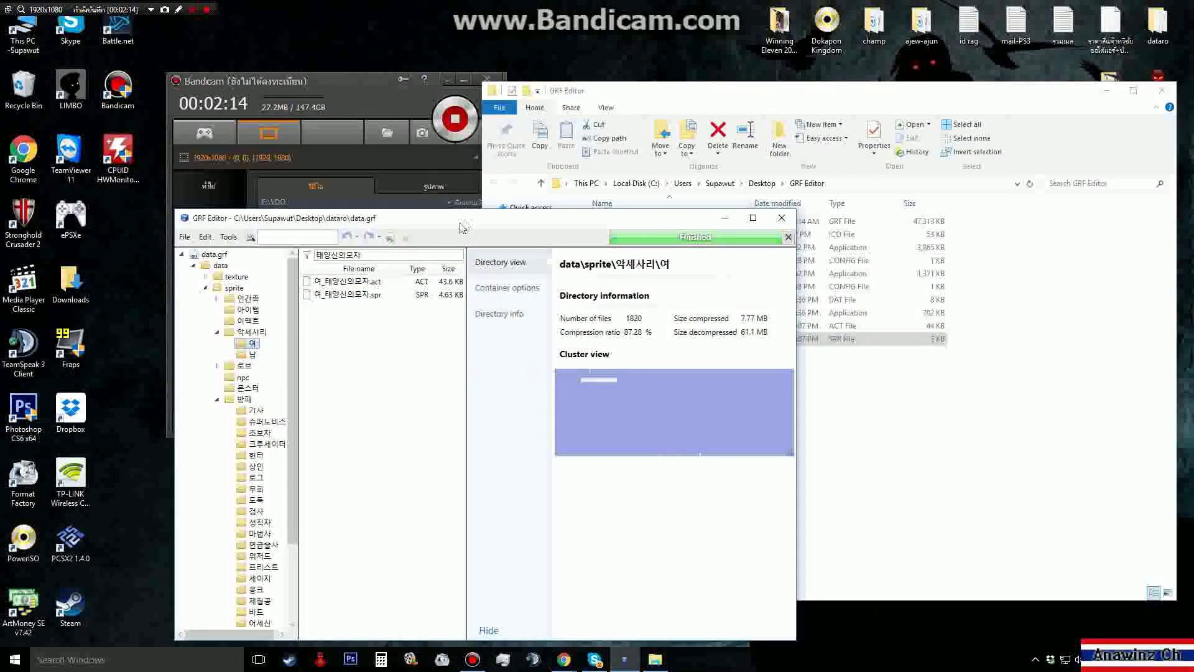
left_click_drag(706, 83, 938, 183)
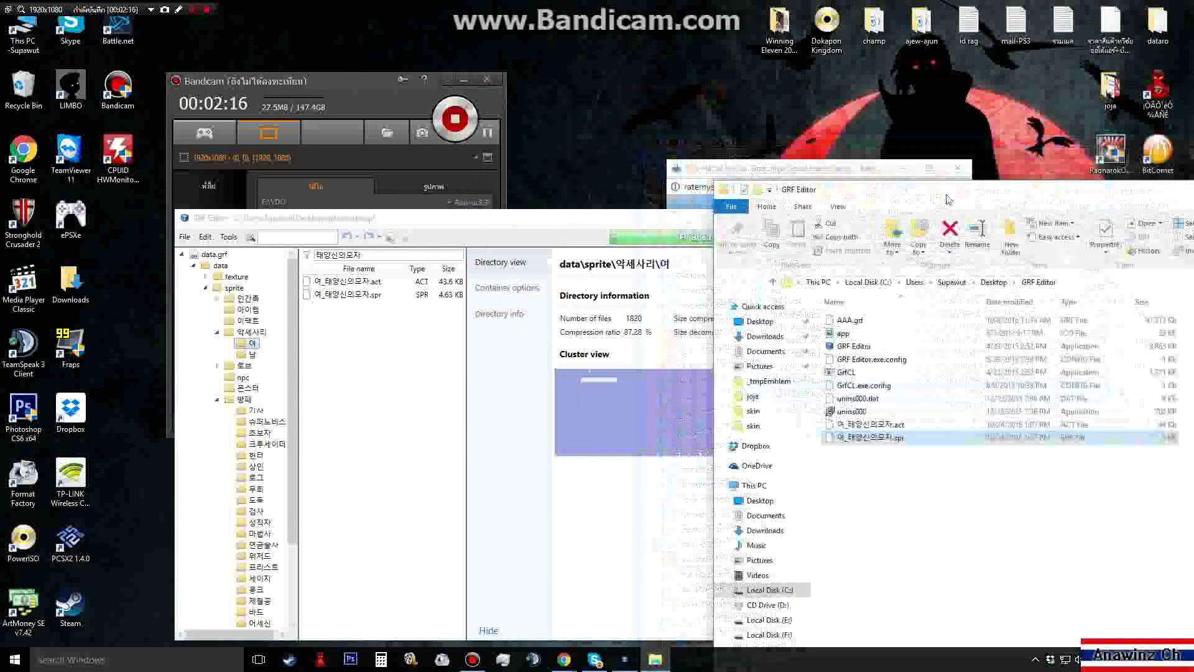
left_click_drag(532, 225, 404, 217)
Step: Filter the 여 folder by the Unicorn Horn sprite name 새하얀뿔 and preview its .act and .spr files
left_click(729, 301)
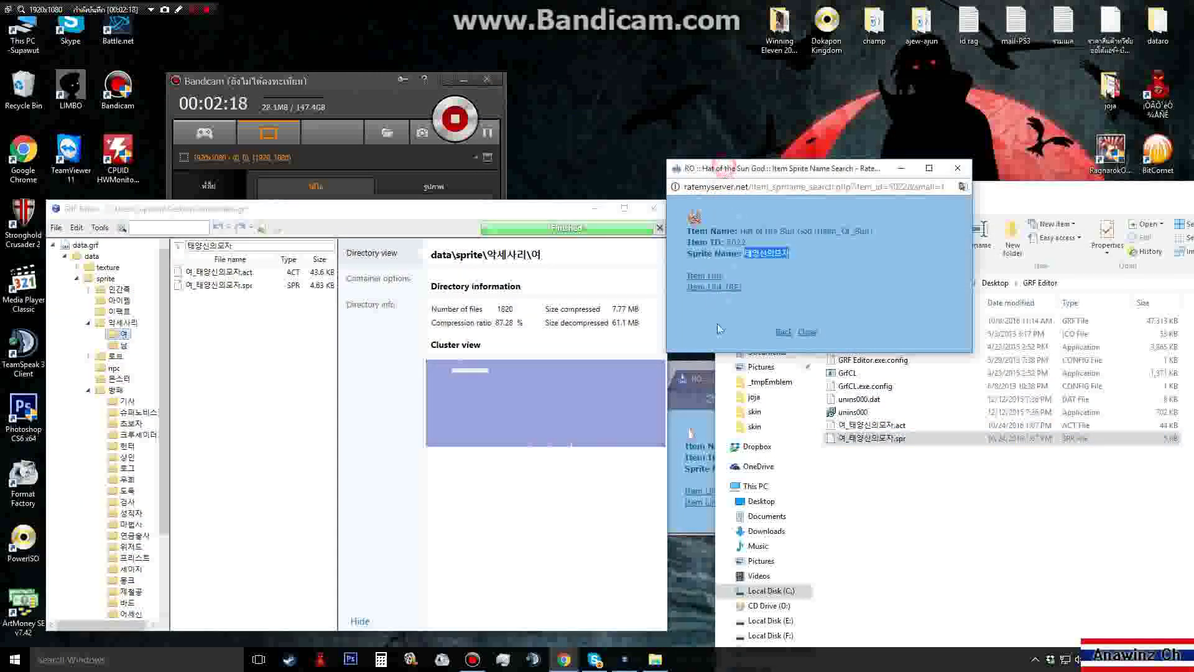
left_click(685, 367)
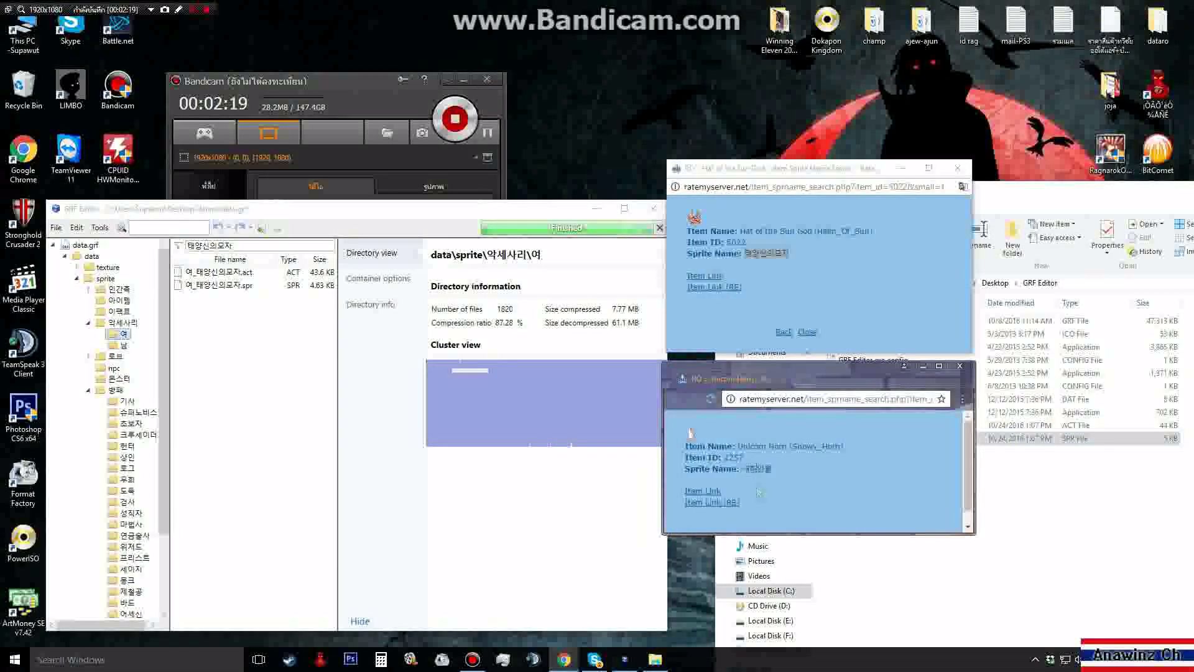
double_click(238, 245)
type("새하얀뿔")
left_click(212, 273)
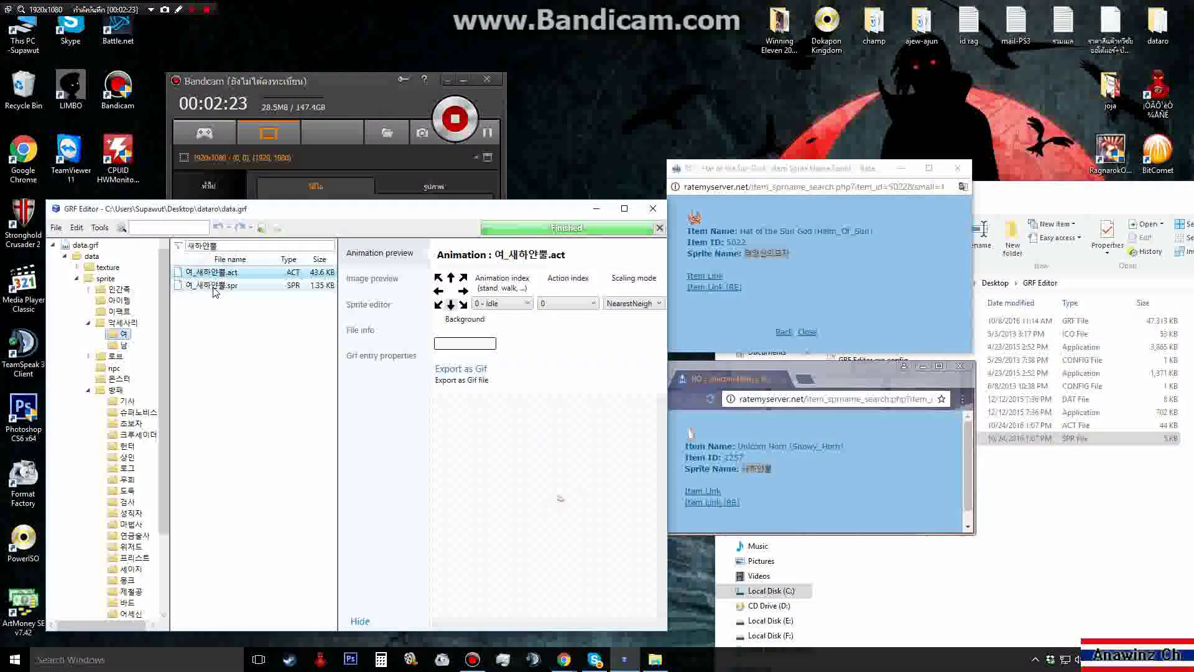
left_click(213, 287)
left_click(212, 272)
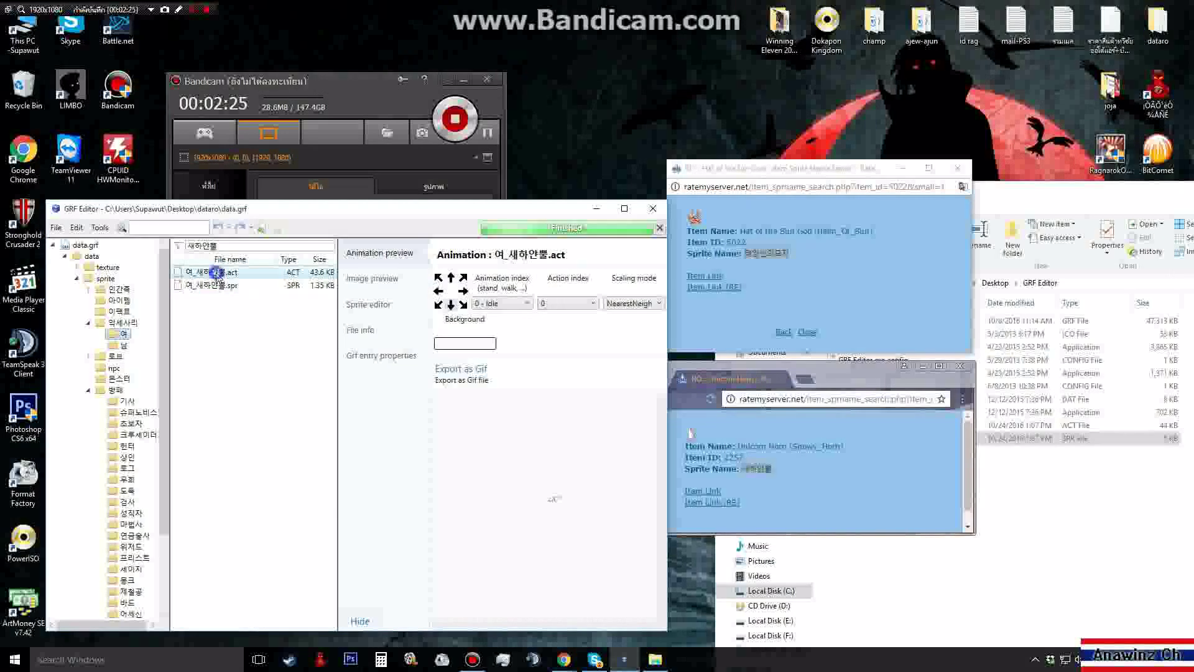
Step: Rename the extracted hat files as 여_새하얀뿔.act and 여_새하얀뿔.spr, copying the sprite name from the matching archive file
right_click(218, 273)
left_click(255, 350)
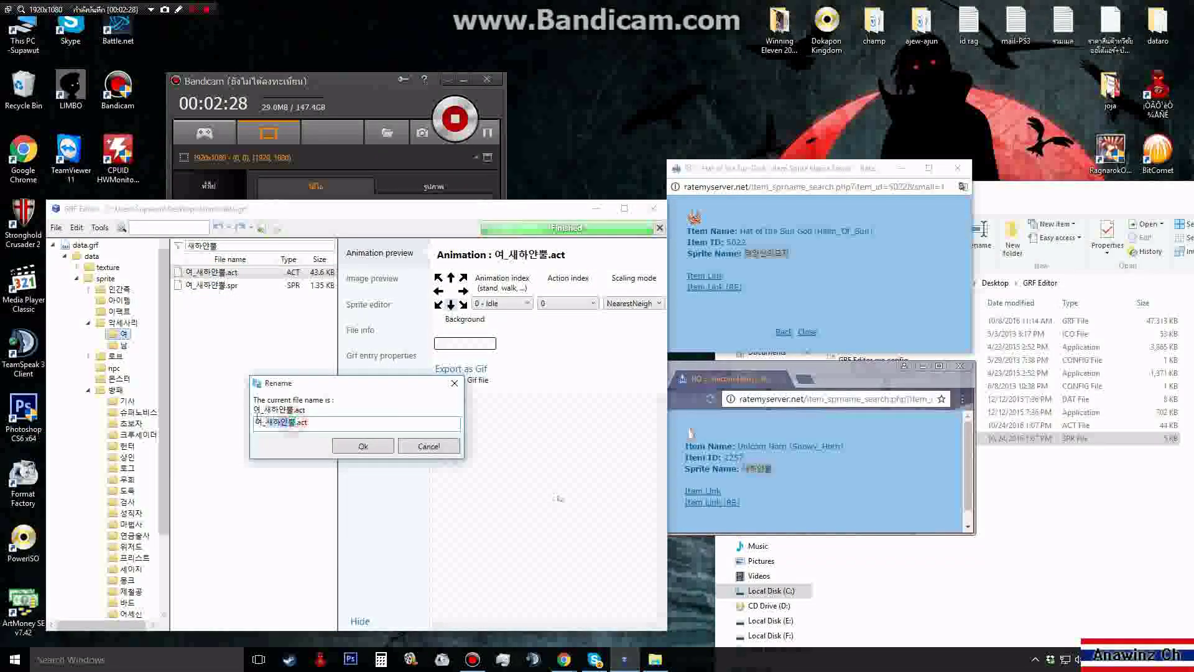
left_click(418, 443)
left_click(1042, 505)
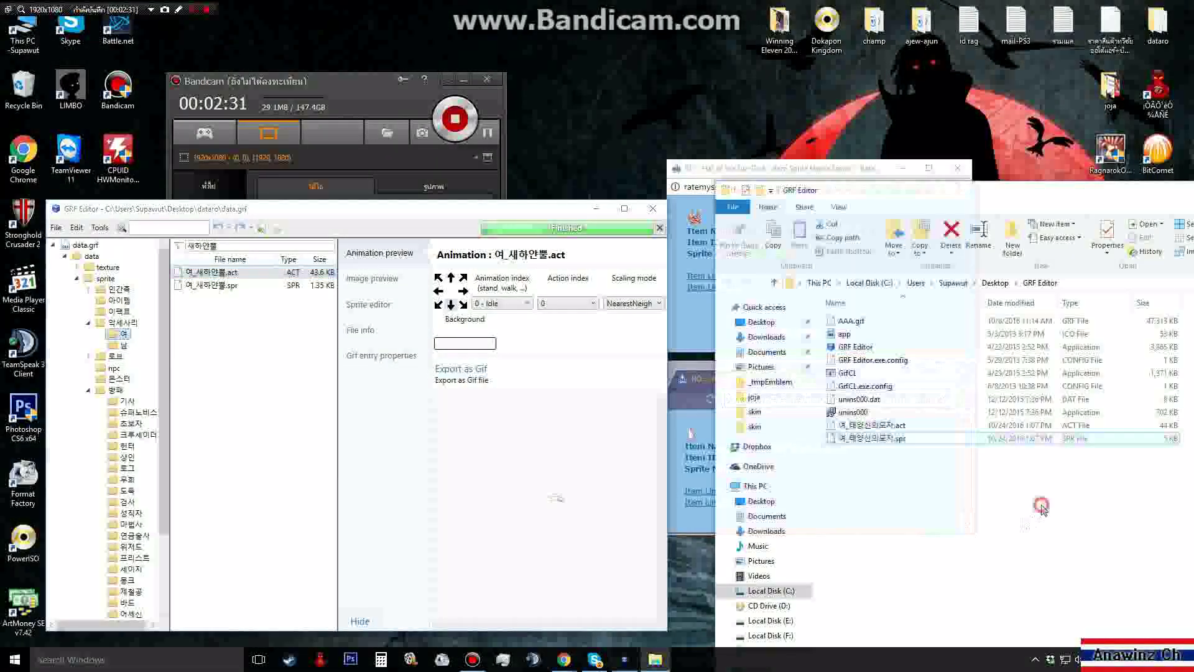
right_click(871, 426)
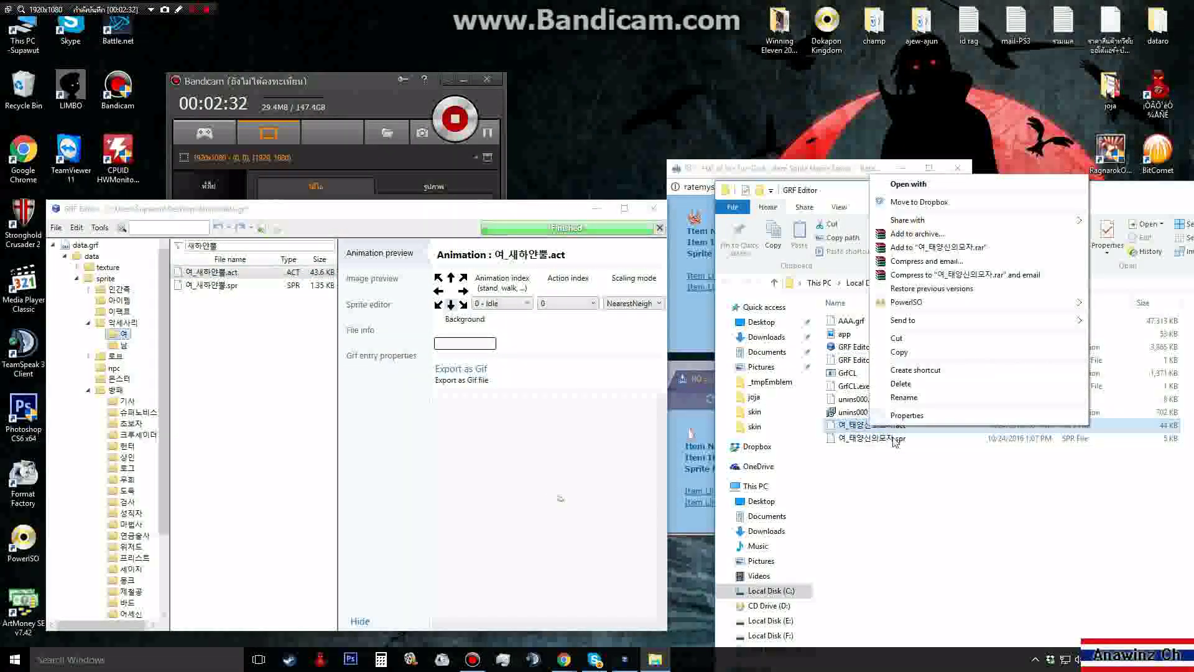
left_click(904, 397)
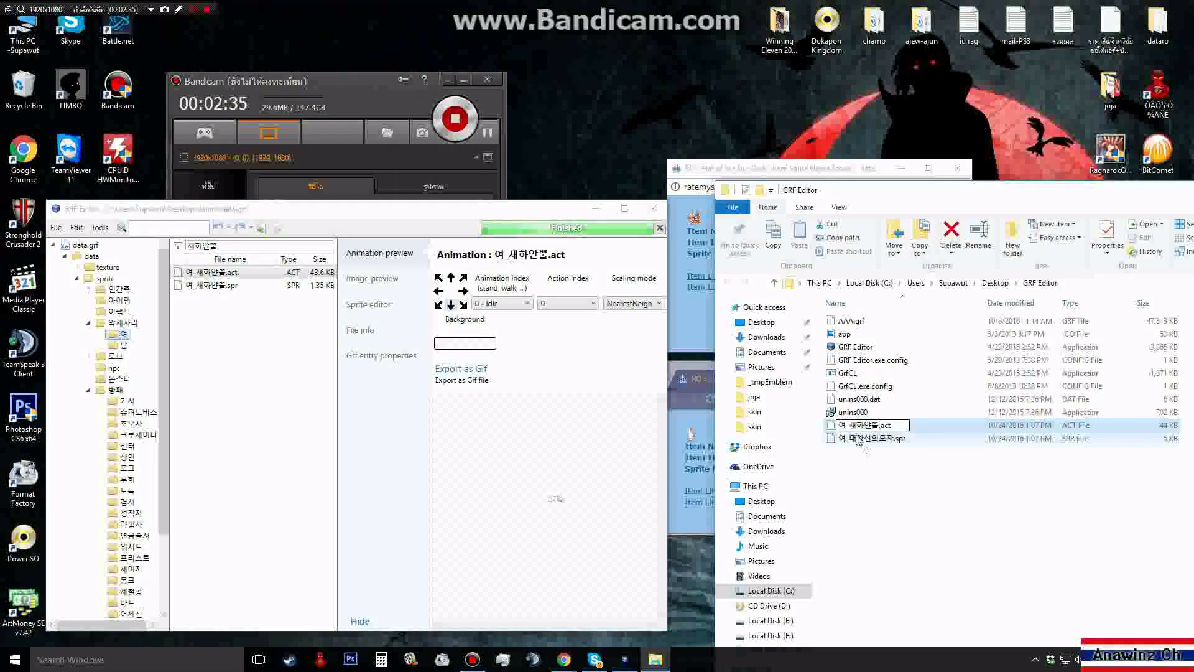
left_click(857, 438)
right_click(857, 438)
left_click(887, 408)
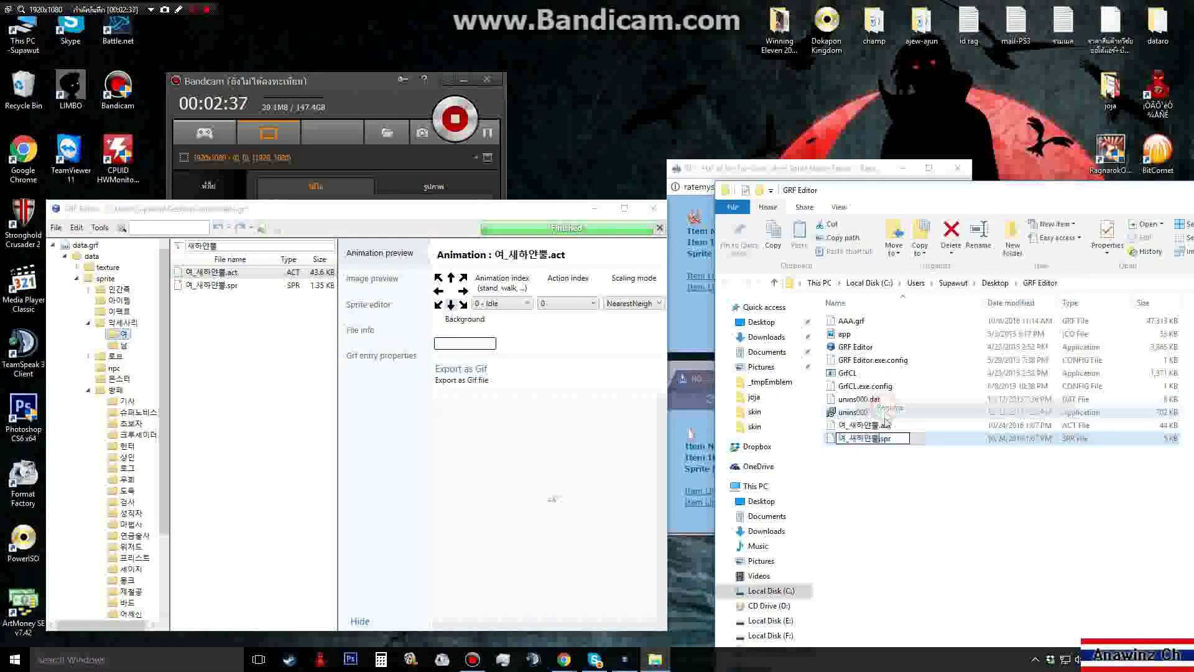
left_click(872, 478)
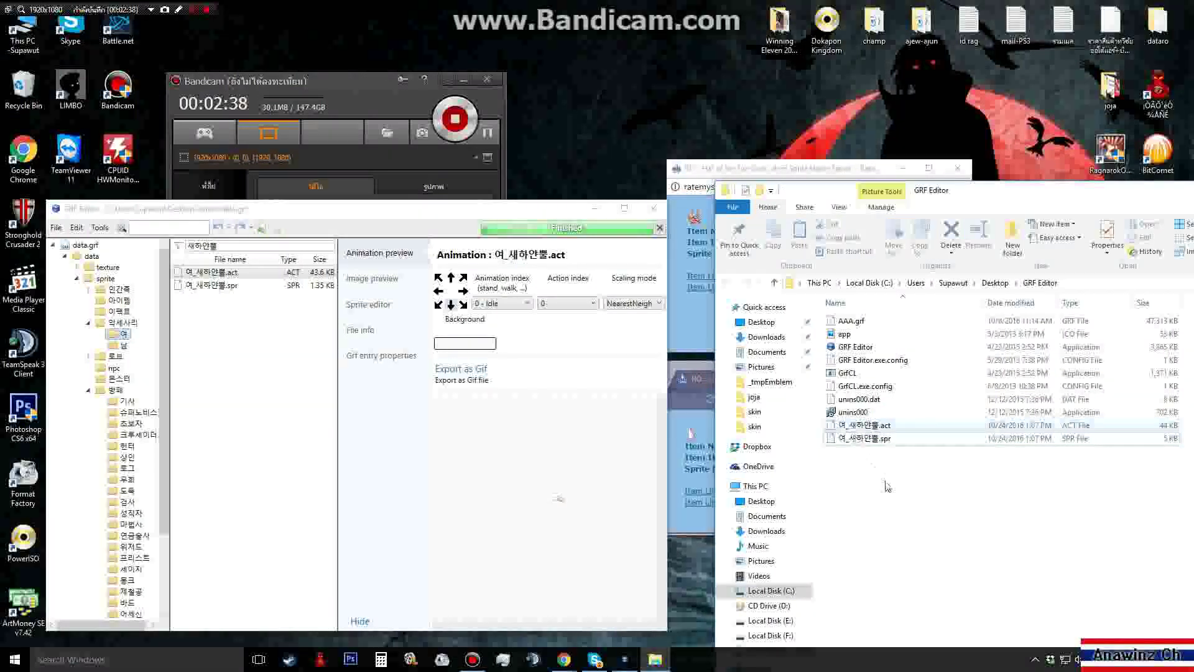
Step: Replace the 여_새하얀뿔 files in the archive's 여 folder with the renamed ones, preview them, and save data.grf
left_click_drag(871, 466, 221, 311)
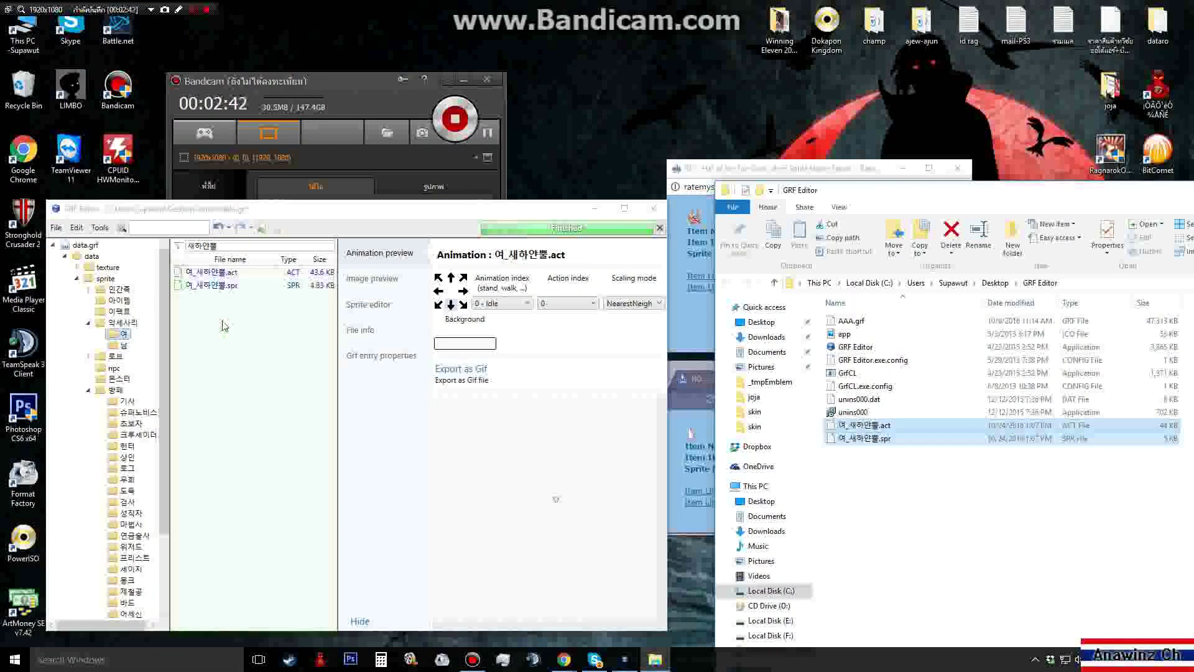
left_click(213, 285)
left_click(217, 270)
left_click(216, 285)
left_click(216, 272)
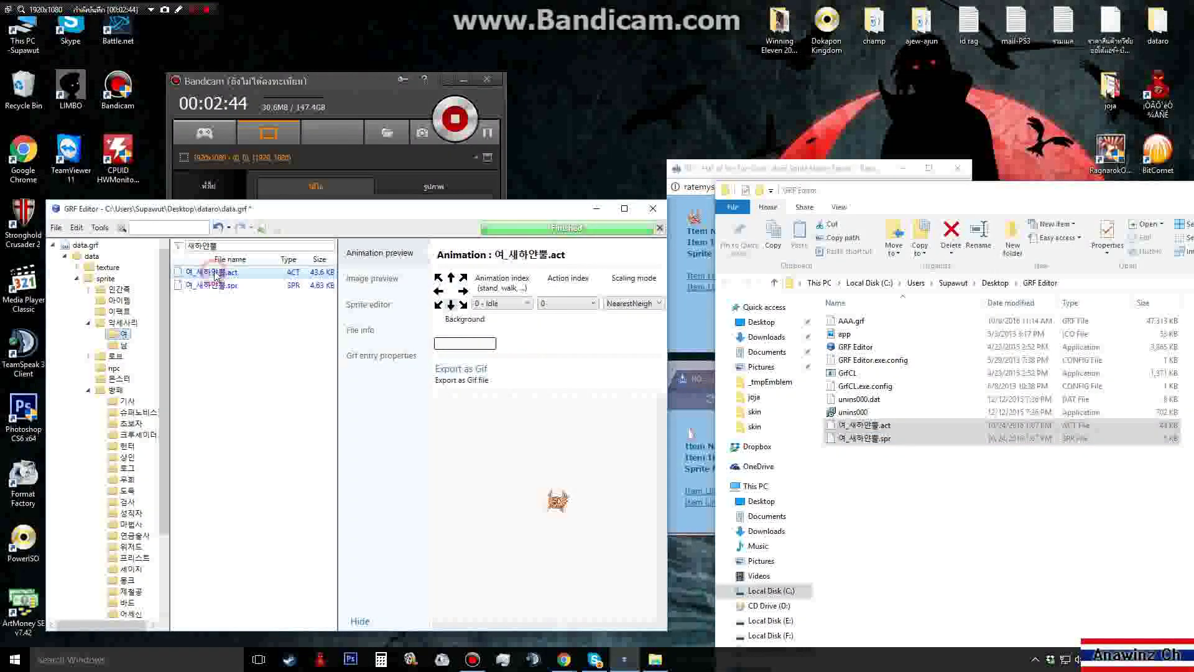
left_click(56, 228)
left_click(88, 304)
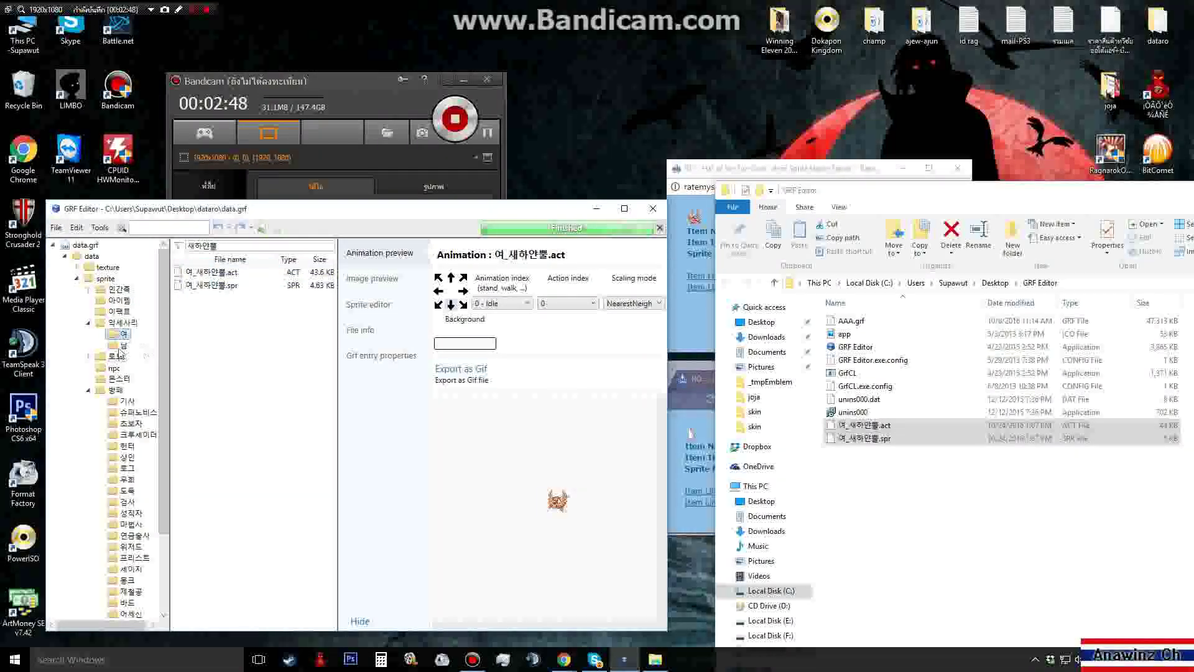
Step: Copy the name 남_새하얀뿔 from the archive's 남 folder and rename the extracted .spr and .act files with it
key("Down")
left_click(193, 285)
right_click(193, 286)
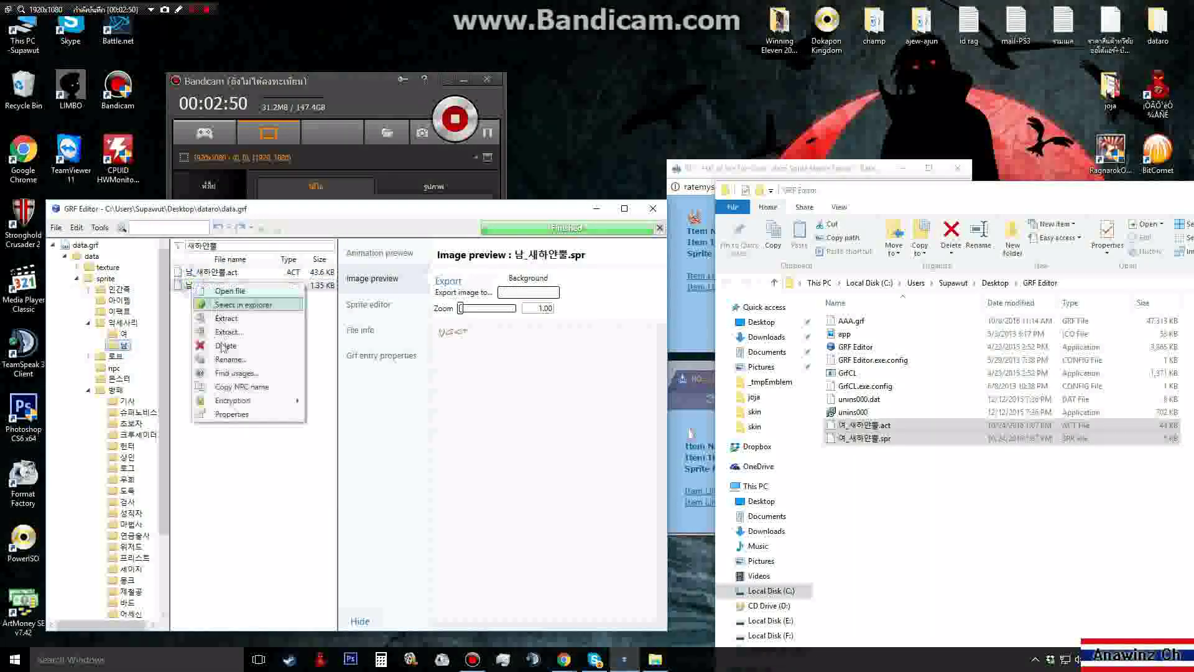
left_click(225, 352)
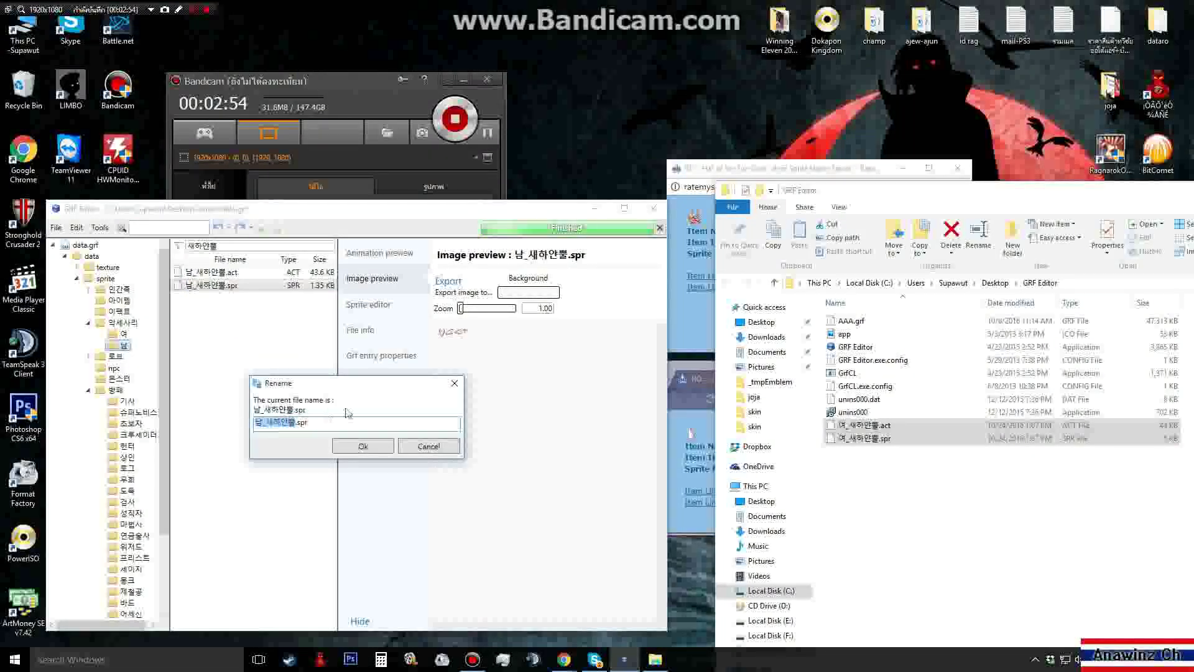
left_click(457, 384)
right_click(874, 438)
left_click(908, 411)
type("남_새하얀뿔")
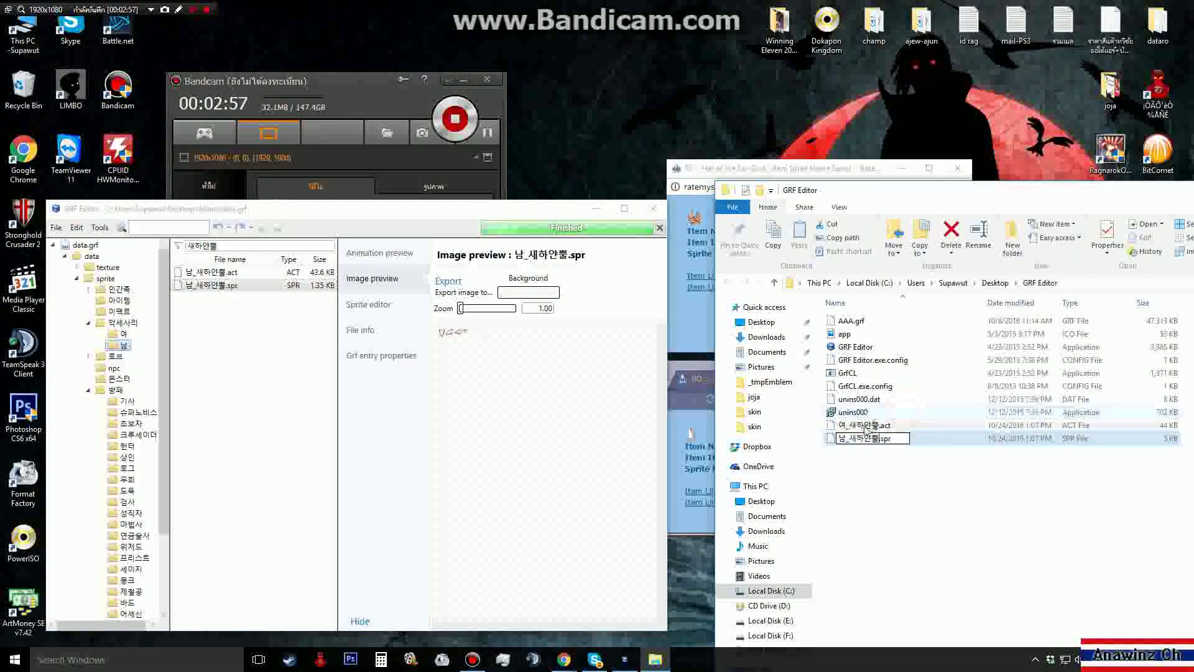
left_click(870, 426)
right_click(865, 425)
left_click(897, 397)
type("남_새하얀뿔")
Step: Replace the 남_새하얀뿔 files in the archive's 남 folder with the renamed ones, preview them, and save data.grf
left_click_drag(868, 475, 242, 329)
left_click(212, 285)
left_click(211, 272)
left_click(215, 286)
left_click(208, 272)
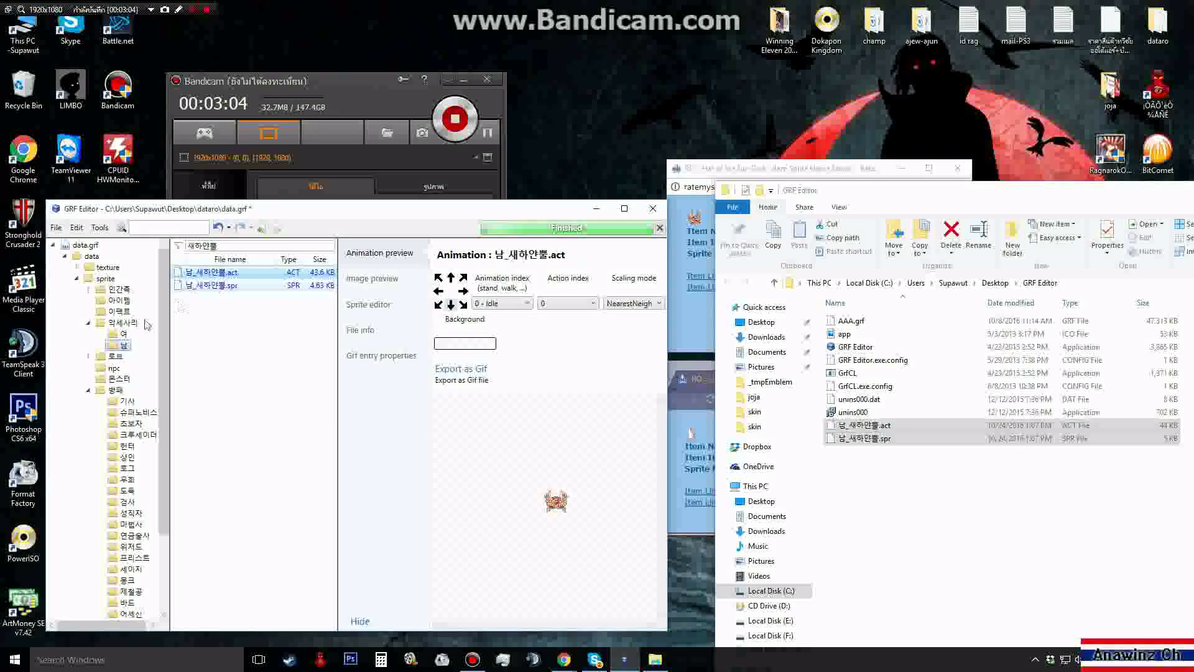
left_click(56, 229)
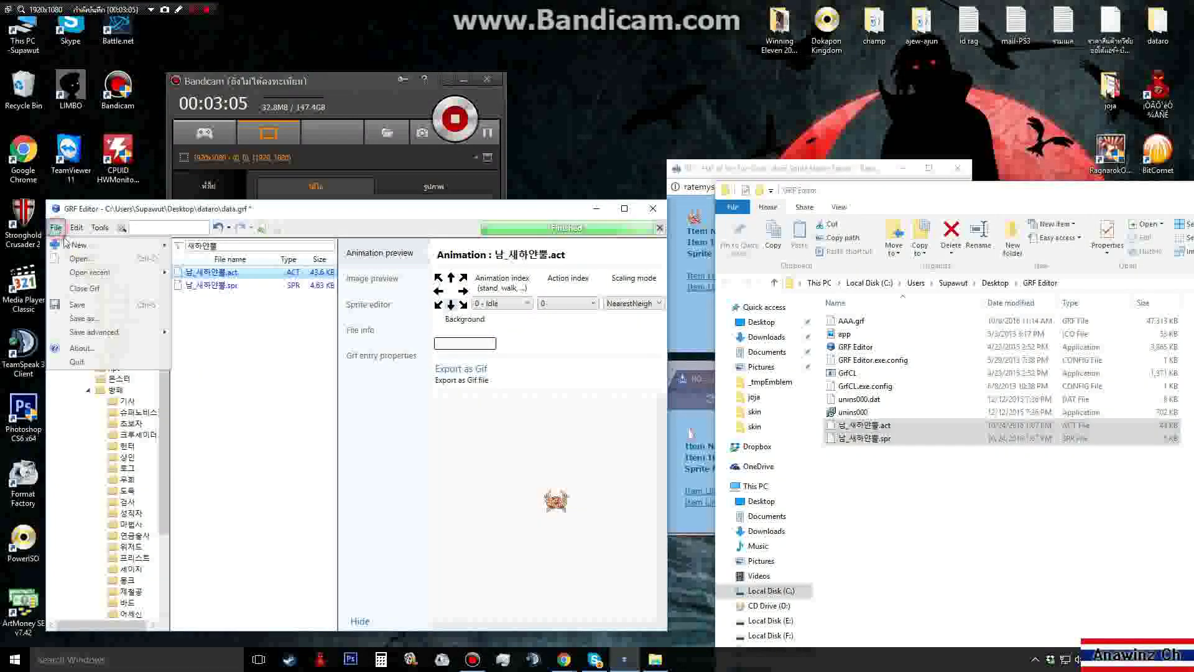
left_click(92, 306)
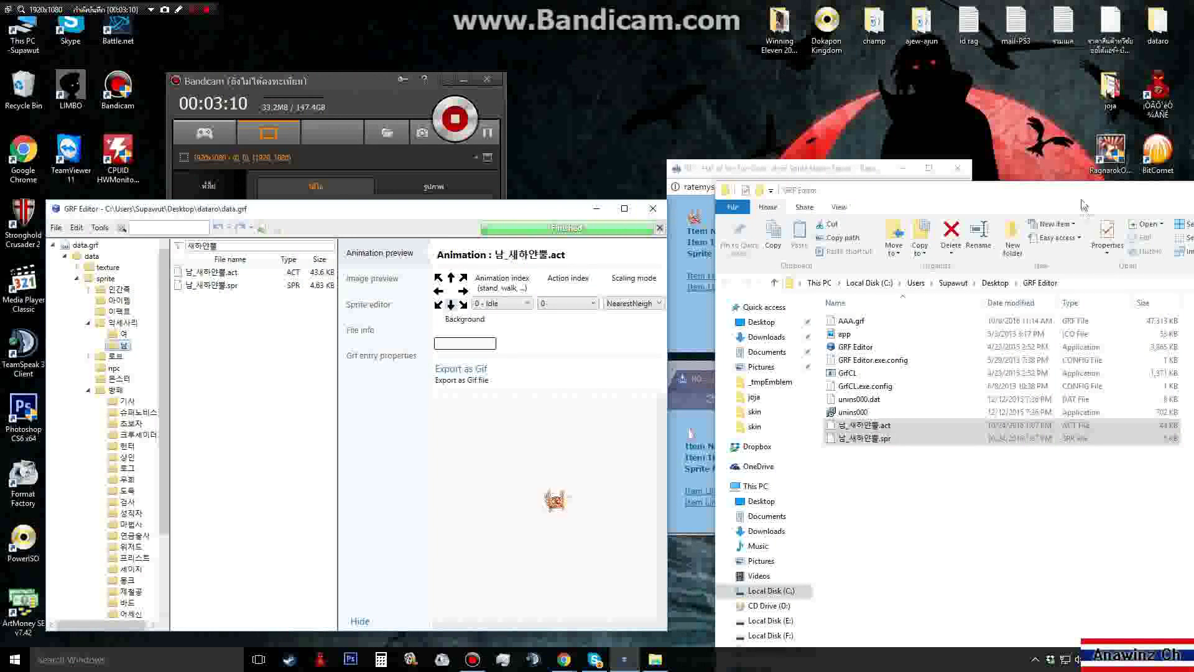
Step: Delete the two extracted 남_새하얀뿔 files from the GRF Editor folder
left_click_drag(1082, 204, 896, 224)
left_click_drag(659, 525, 672, 454)
key("Delete")
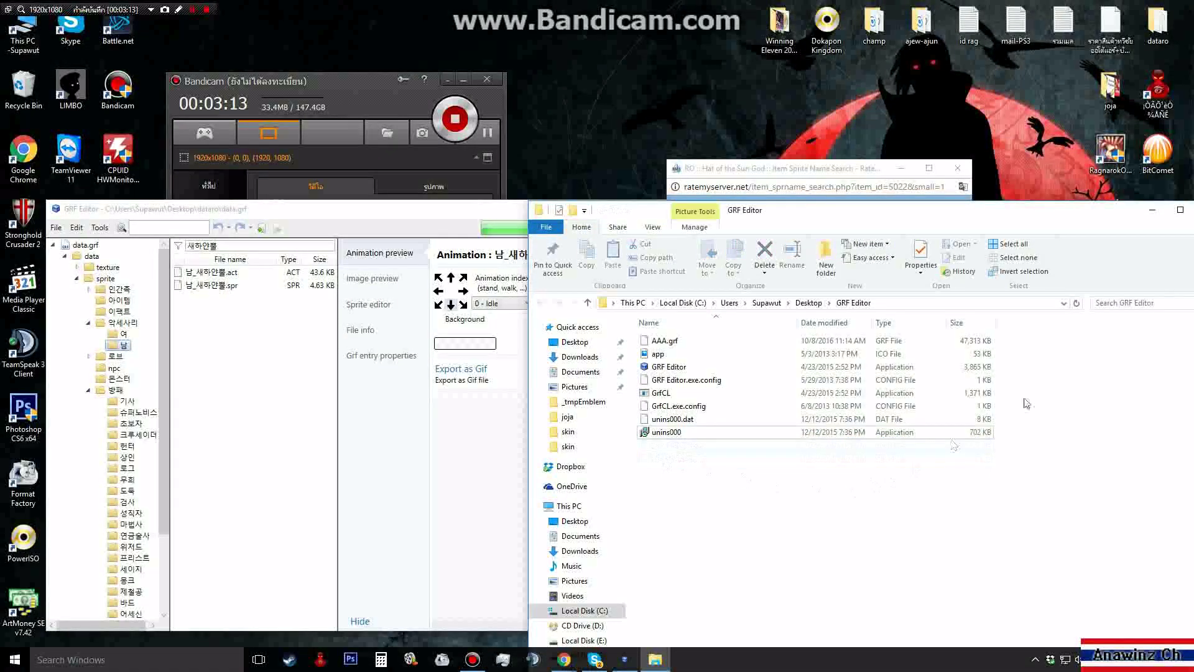
Step: Close the GRF Editor folder, GRF Editor itself, and the sprite detail windows
left_click_drag(1105, 218, 986, 214)
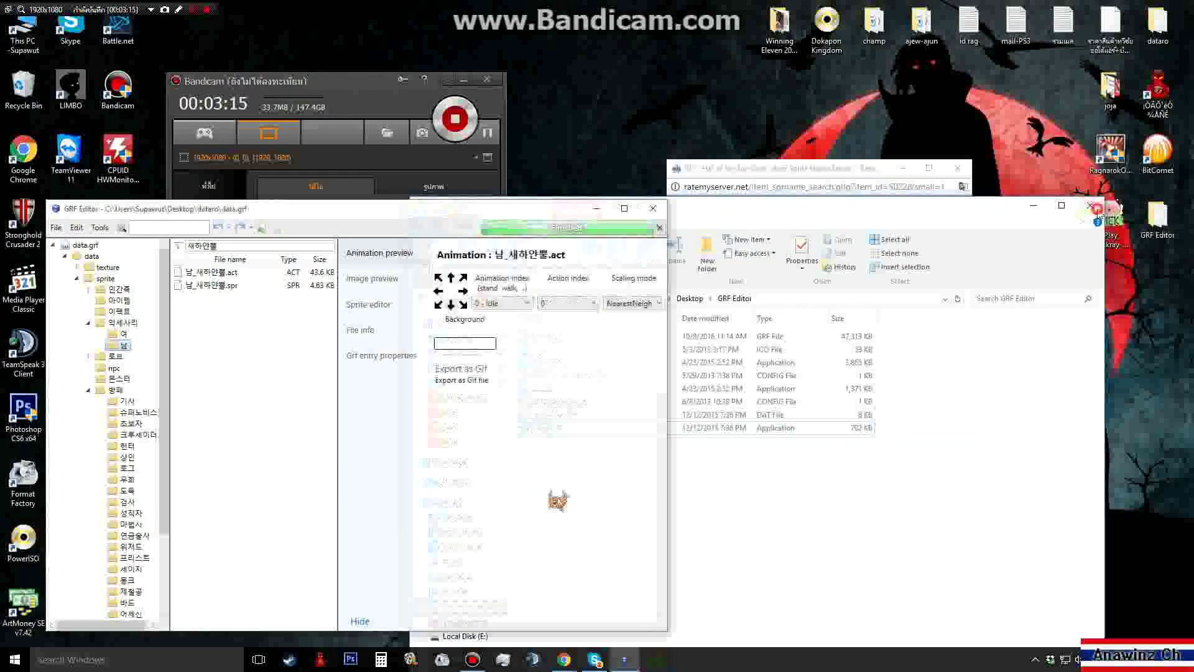
left_click(1097, 213)
left_click(651, 209)
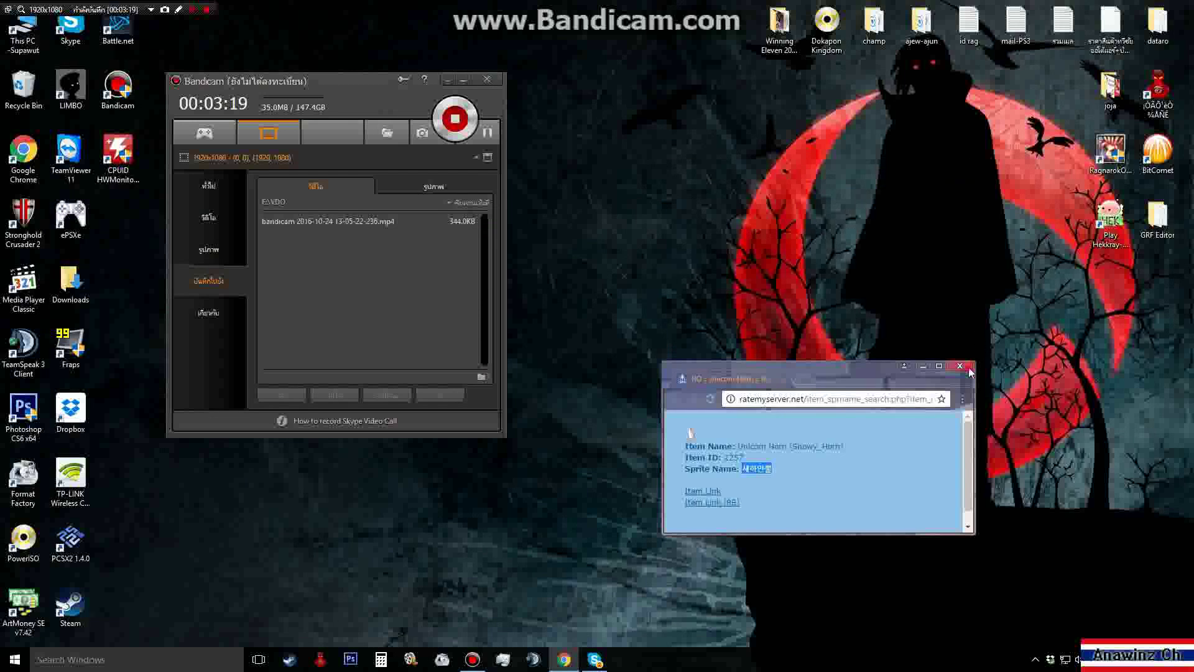
left_click(971, 372)
Step: Open the dataro folder on the desktop and copy the data.grf file
double_click(1173, 28)
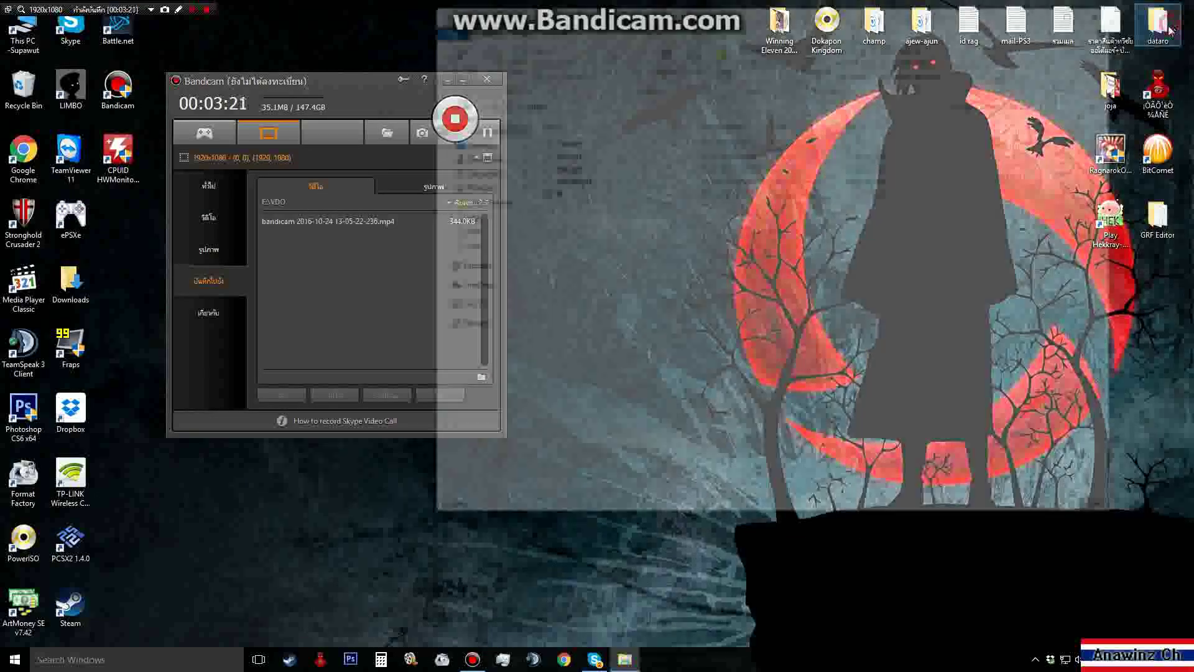
left_click(563, 168)
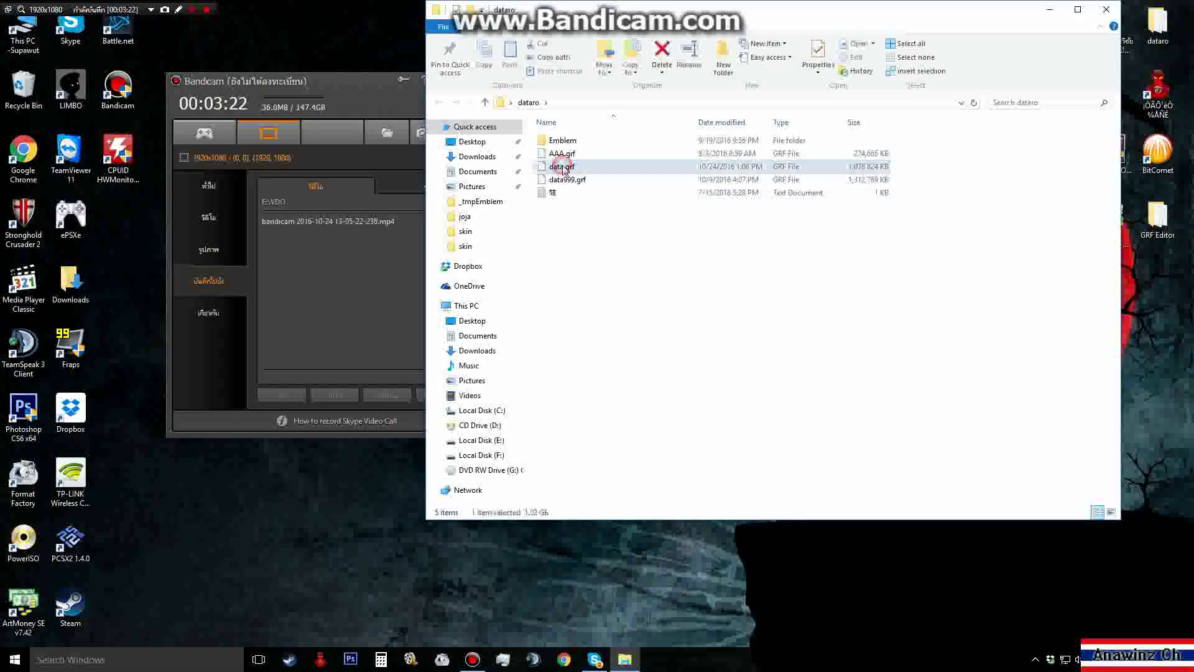
right_click(563, 168)
left_click(616, 341)
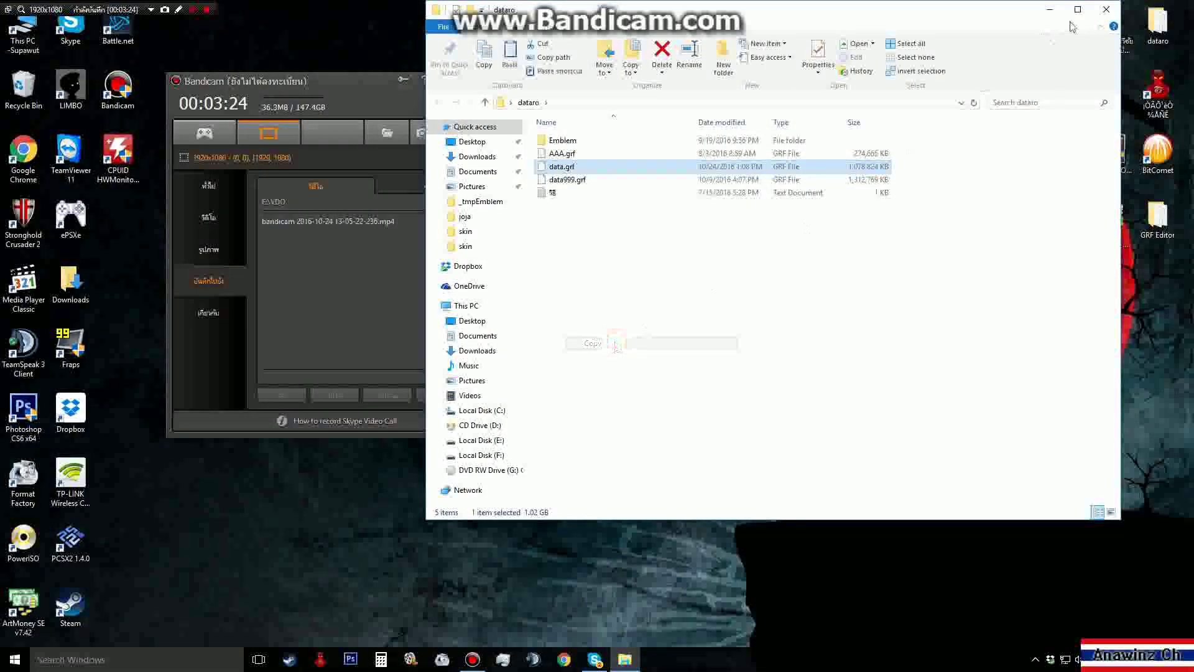
Step: Close the dataro folder and open the game's install folder from the RagnarokOnline shortcut's properties
left_click(1107, 9)
double_click(1110, 152)
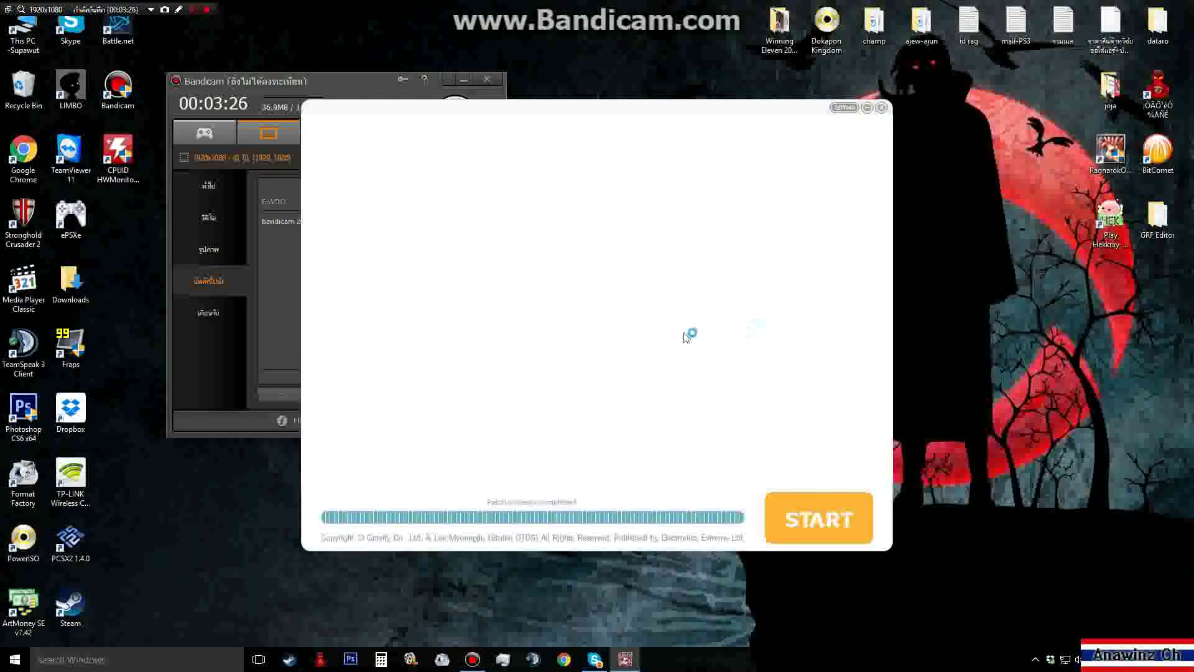
left_click(881, 108)
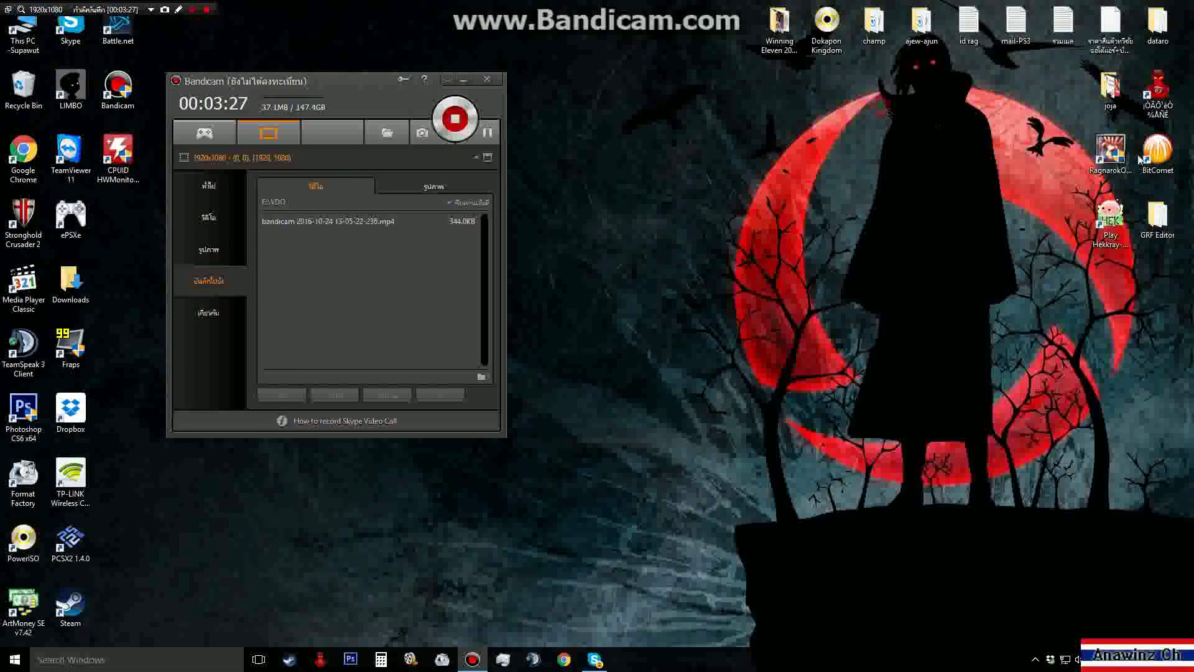
right_click(1110, 156)
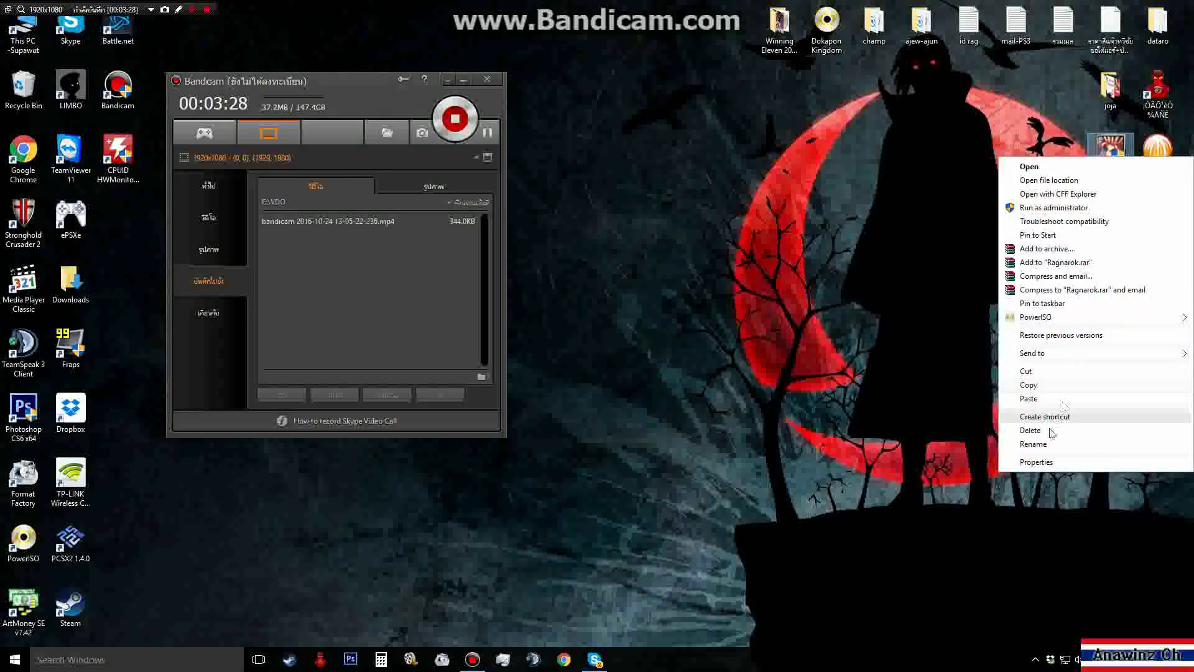
left_click(1037, 462)
left_click(1014, 383)
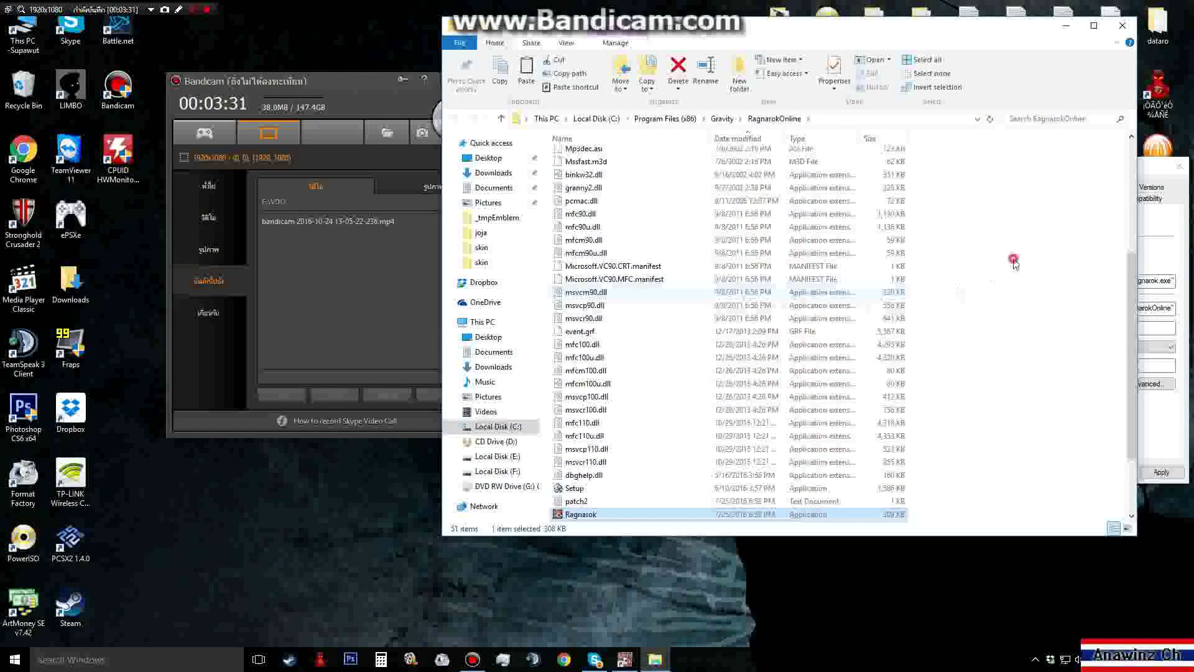
Step: Paste data.grf into the RagnarokOnline folder, replacing the existing file, and close the folder and the shortcut's properties
right_click(1013, 258)
left_click(1043, 364)
left_click(552, 232)
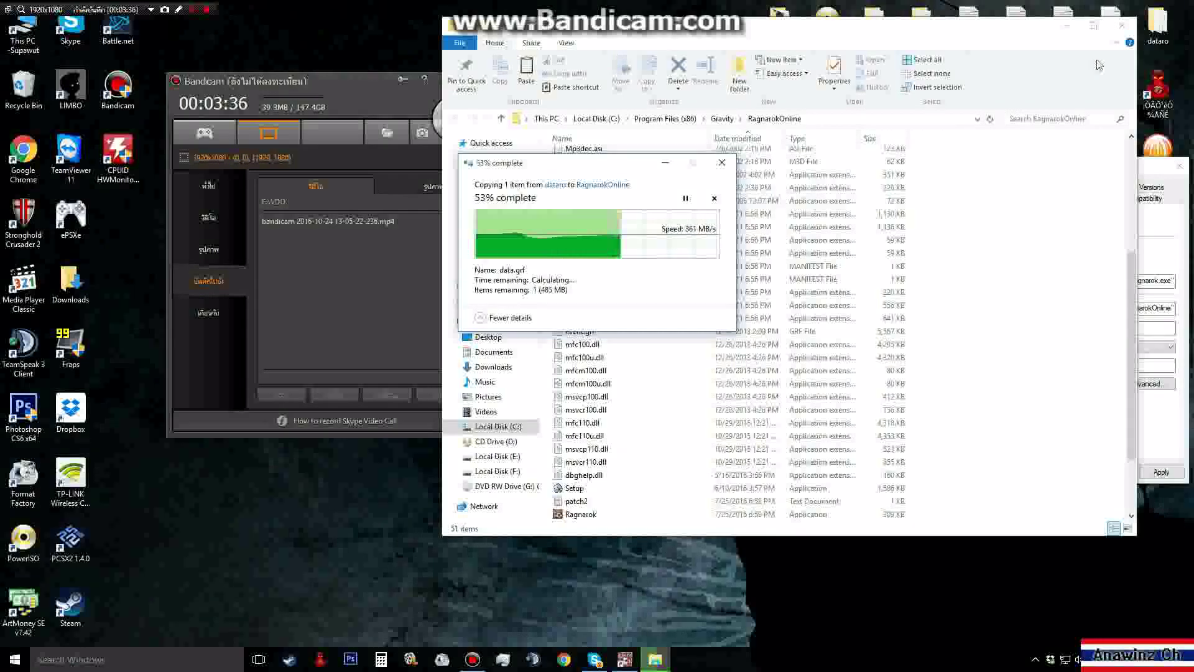
left_click(1122, 25)
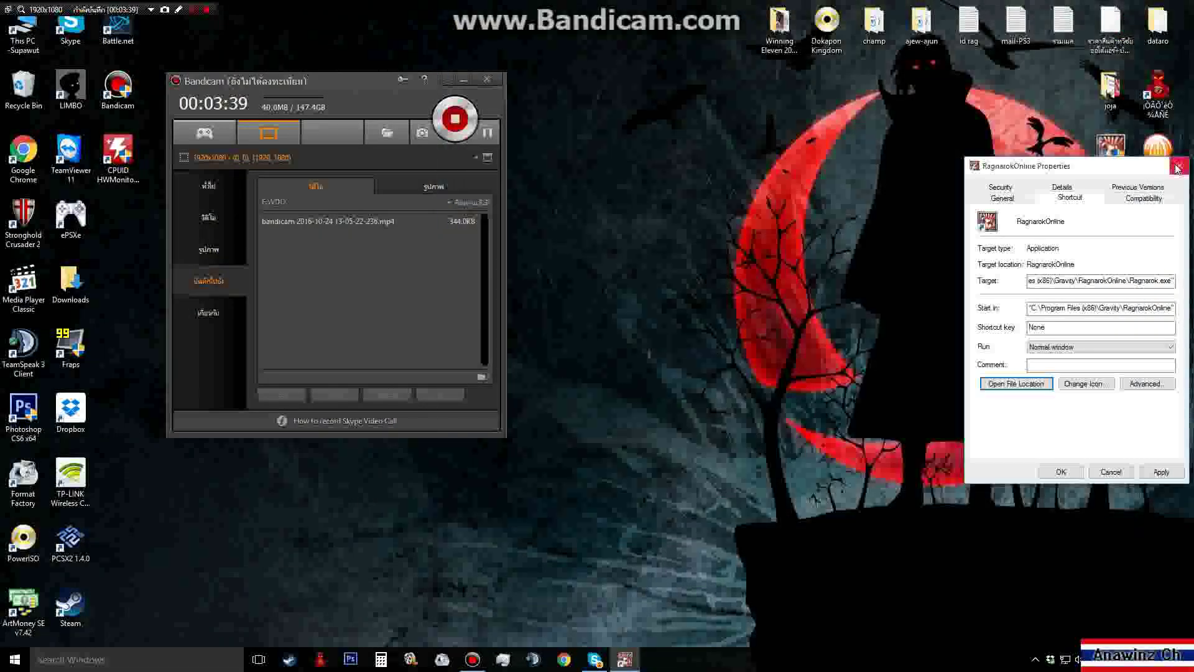
left_click(1177, 168)
Step: Launch Ragnarok Online, log in with the account password and the four-character security code, and enter the game with the first character
double_click(1111, 153)
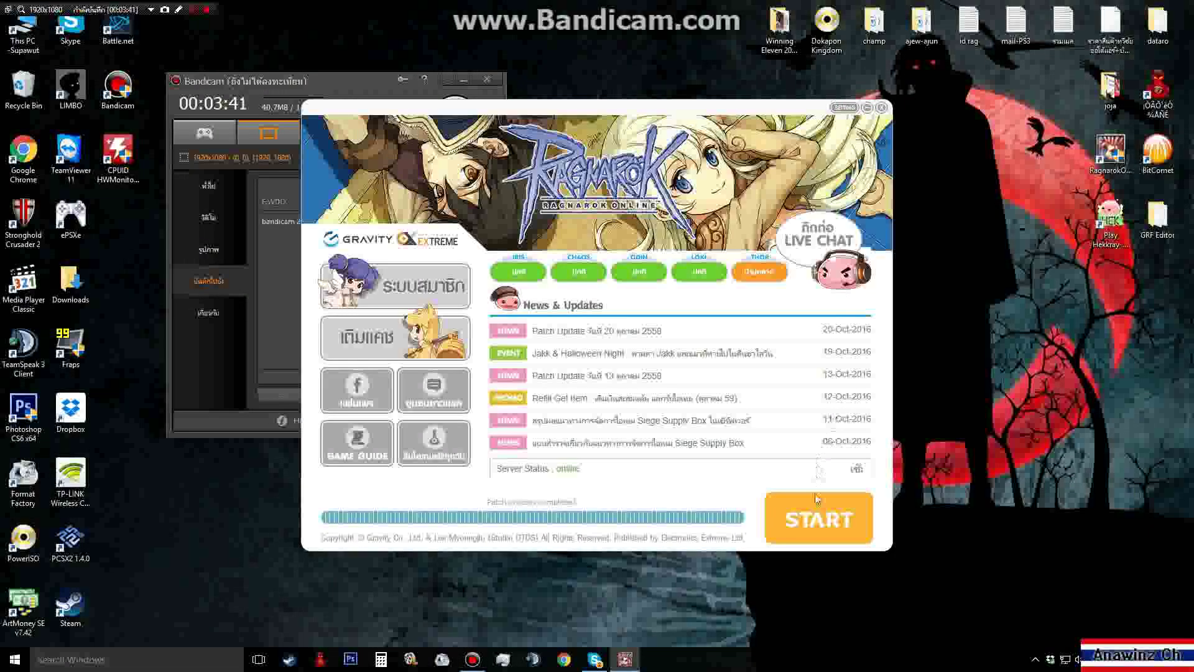
left_click(819, 518)
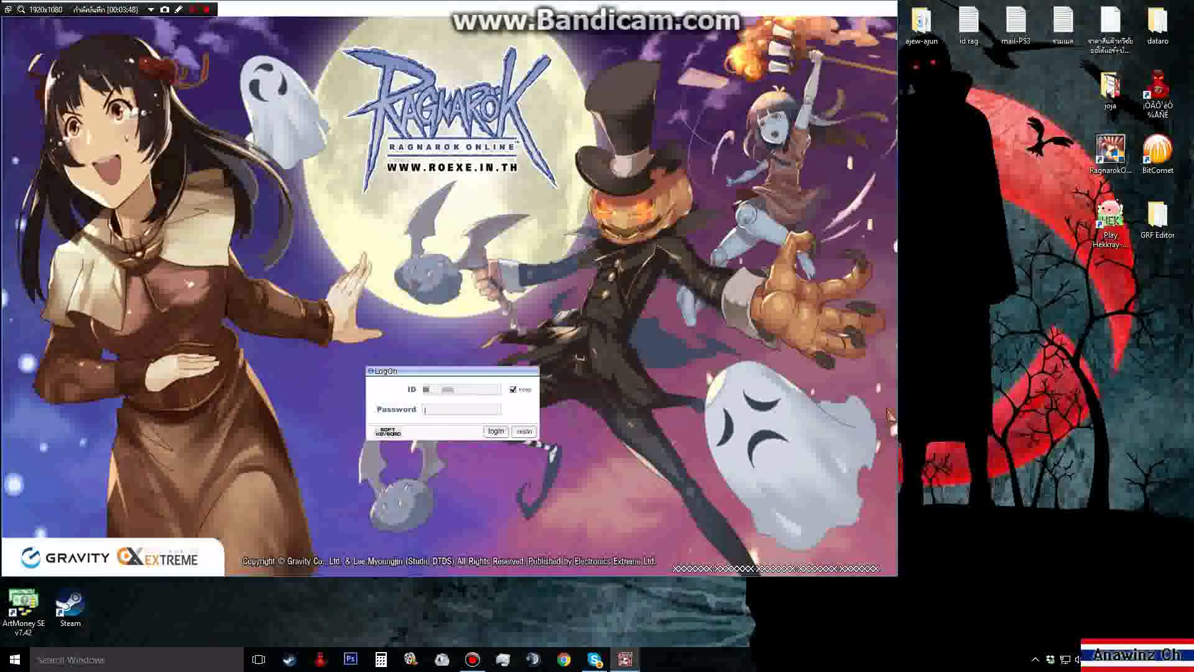
key("Return")
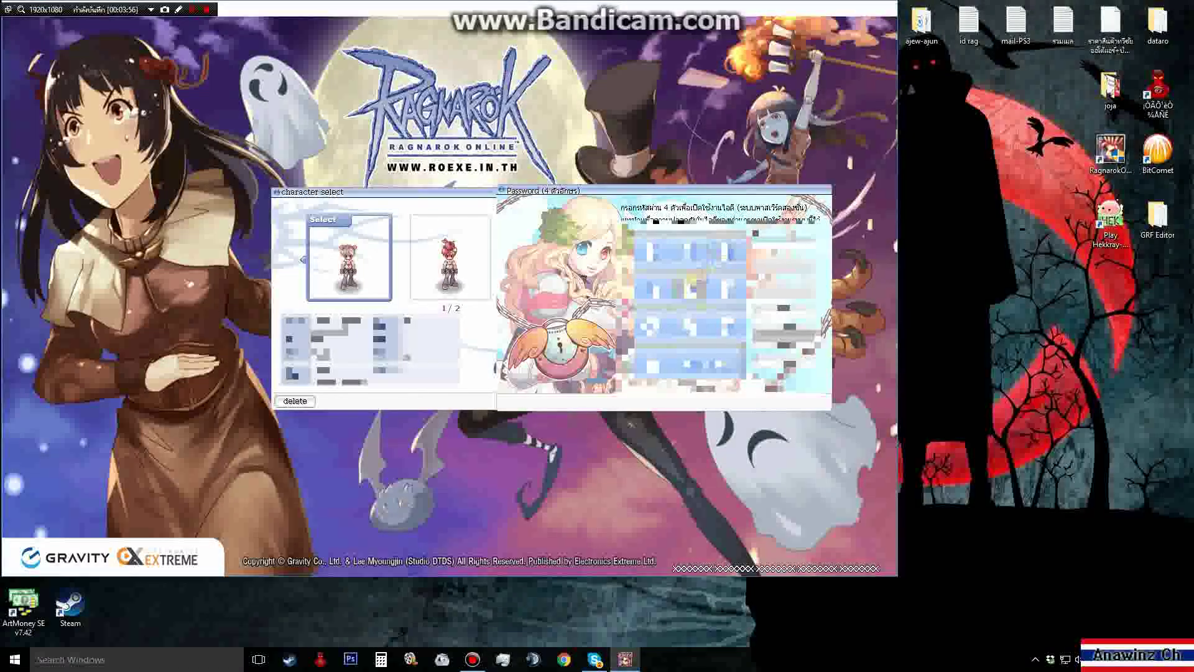
left_click(812, 363)
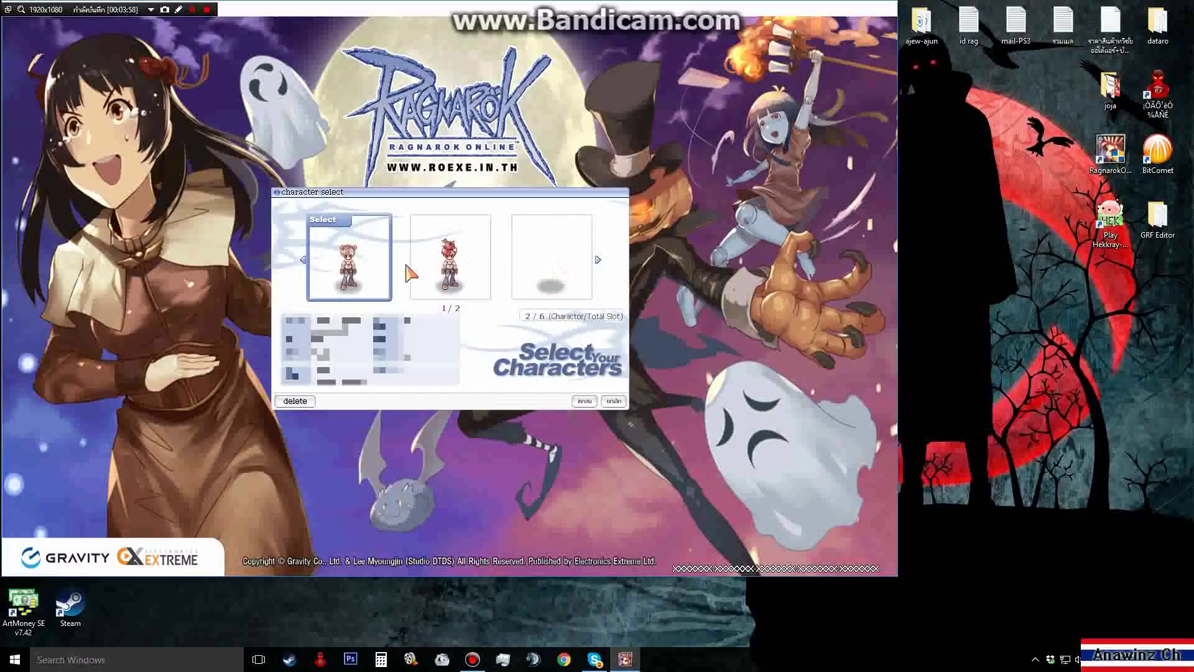
key("Return")
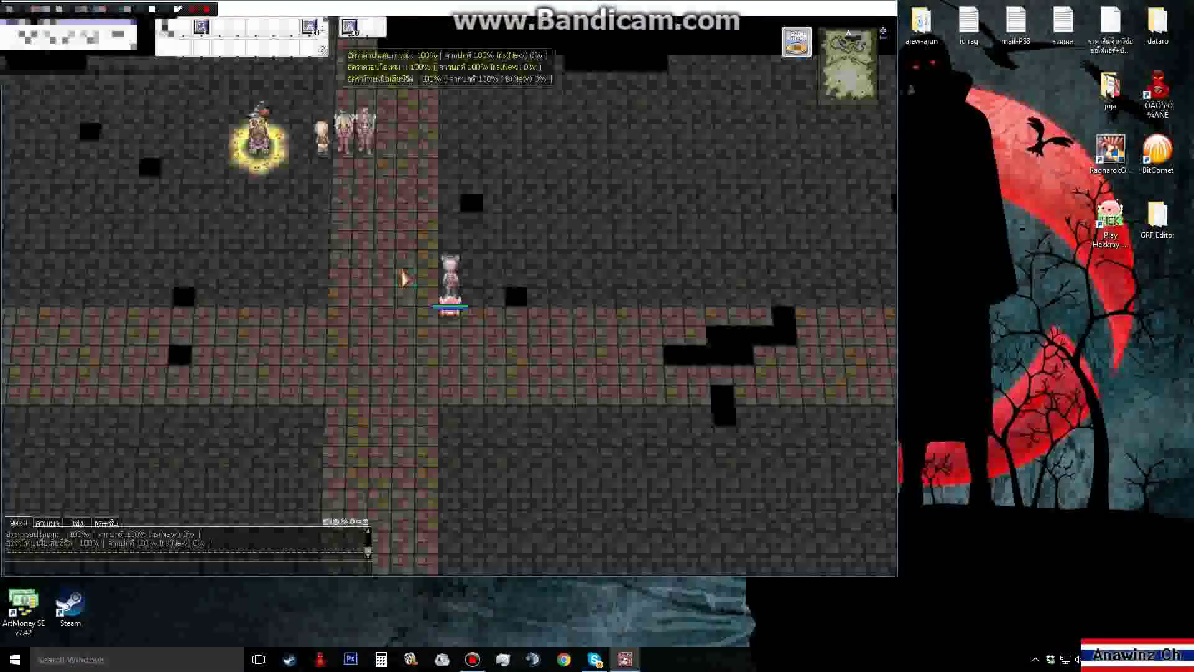
Step: Equip the Unicorn Horn in place of the Kitty Band from the character's inventory, and close the item windows
key("alt+e")
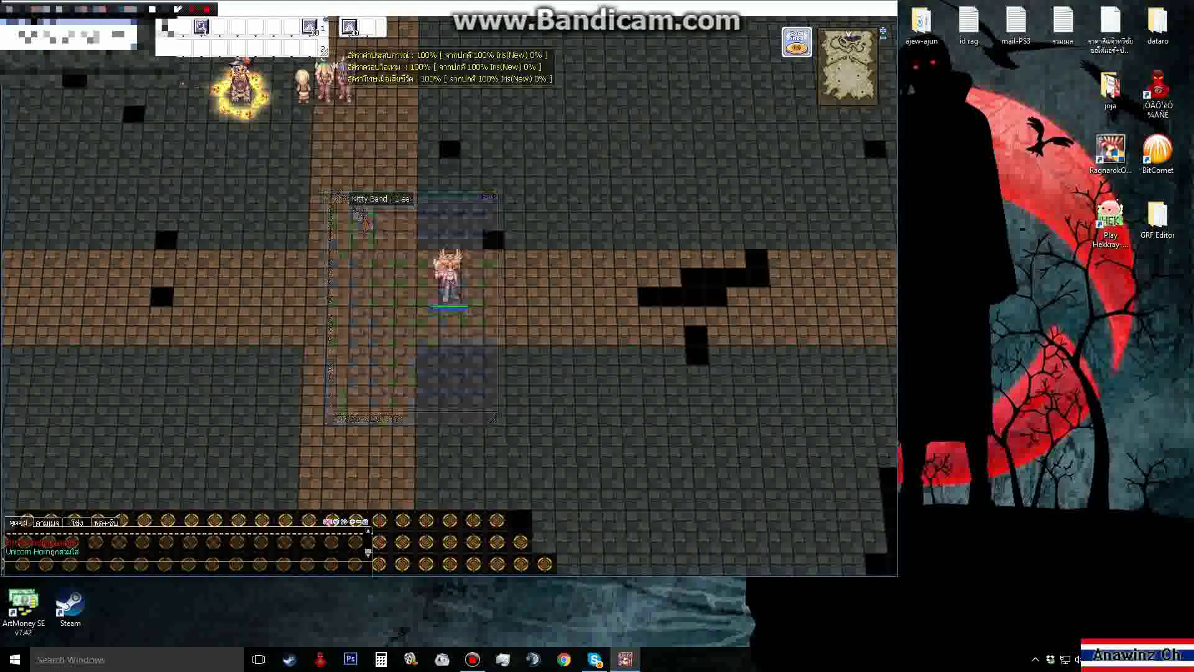
left_click_drag(435, 212, 588, 218)
key("alt+q")
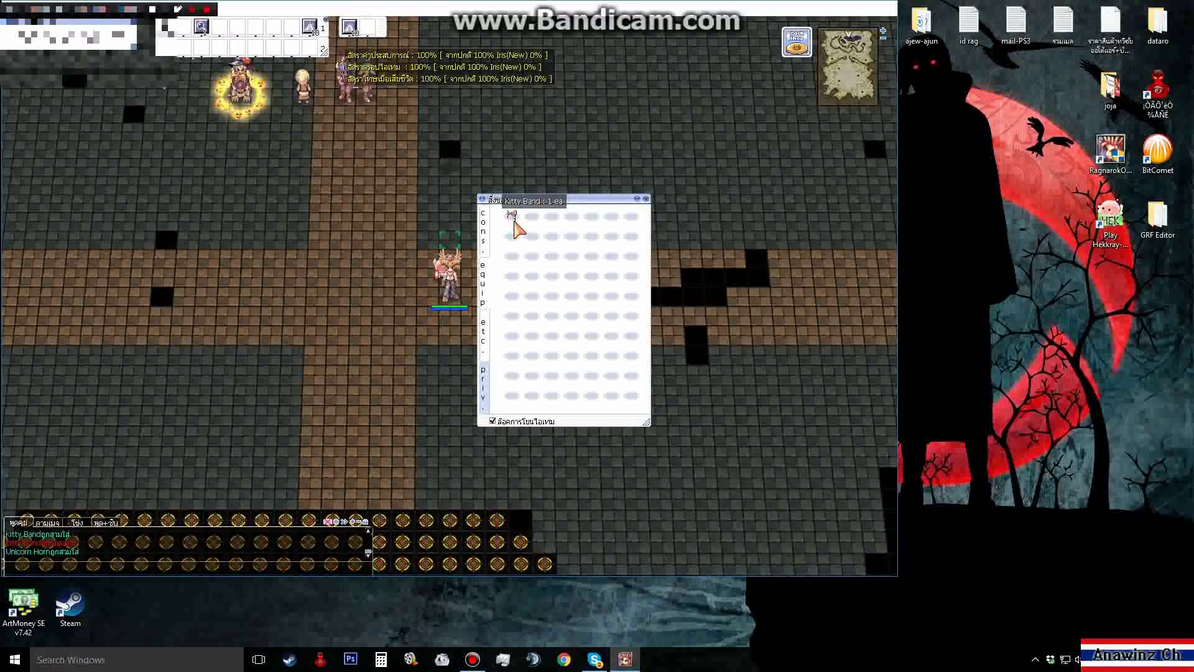
left_click(485, 290)
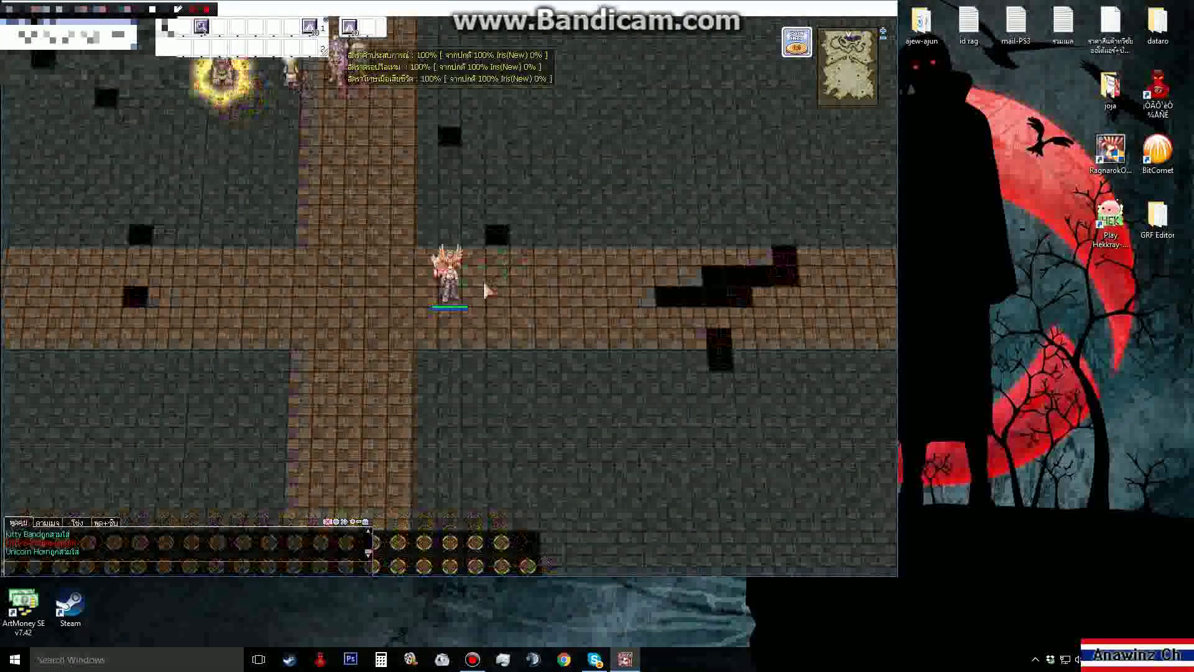
Step: Inspect the headgear up close on the character, swapping to the Kitty Band and back to the Unicorn Horn for comparison
scroll(485, 290, "up", 5)
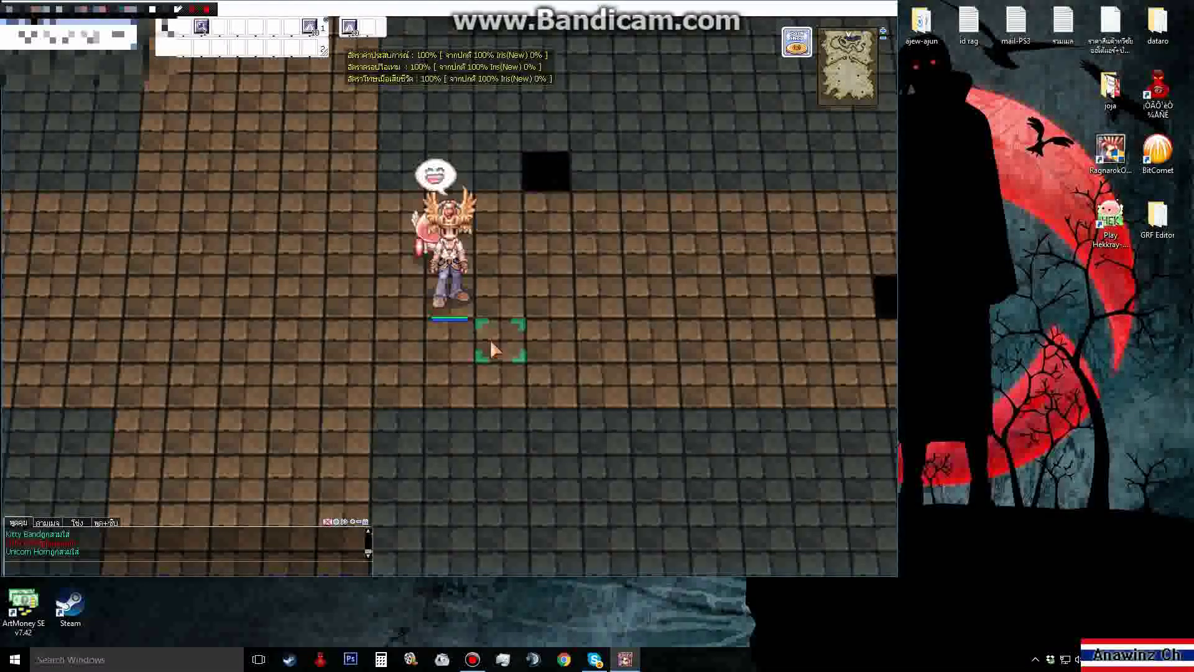
left_click(460, 374)
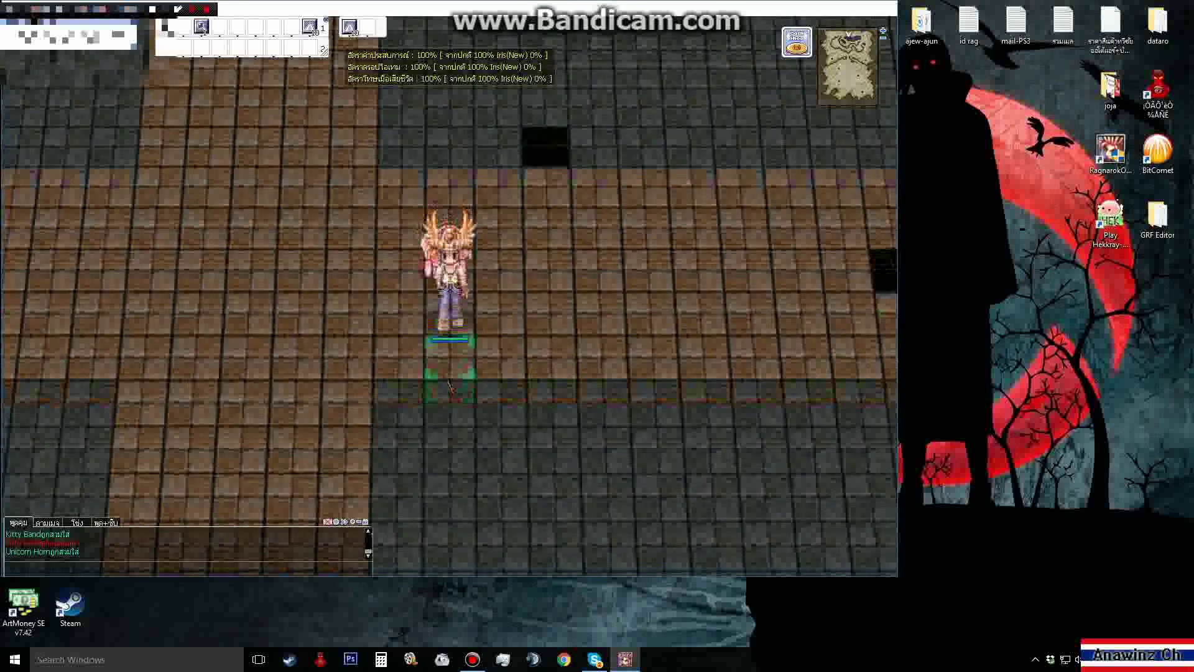
key("alt+e")
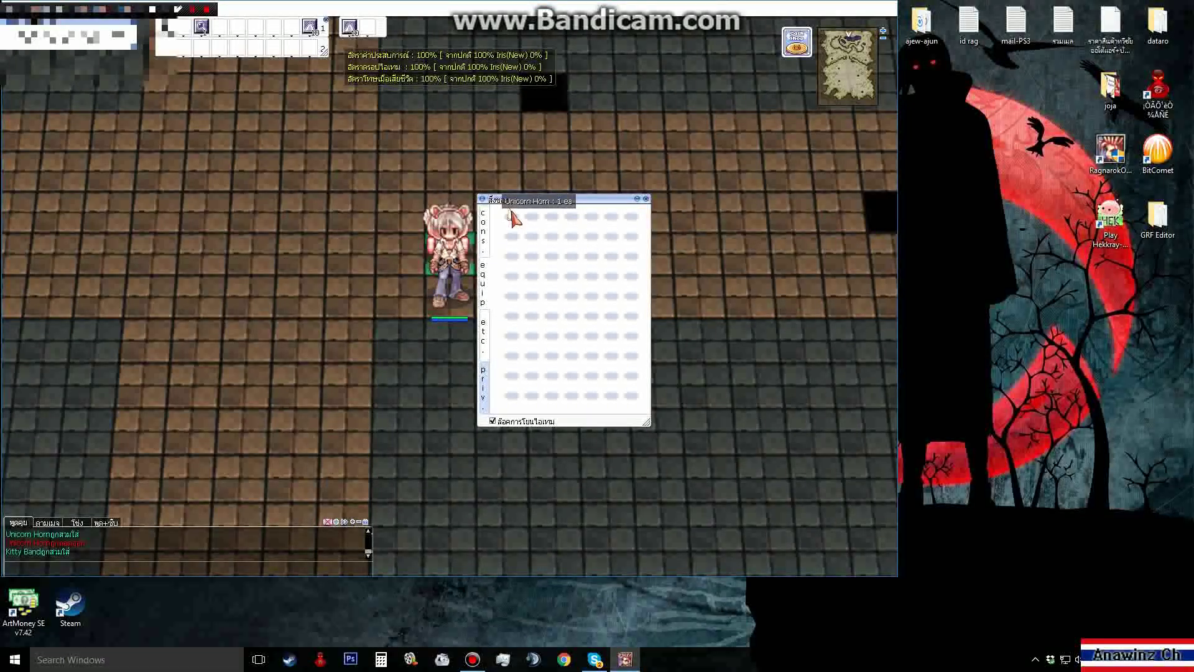
key("alt+e")
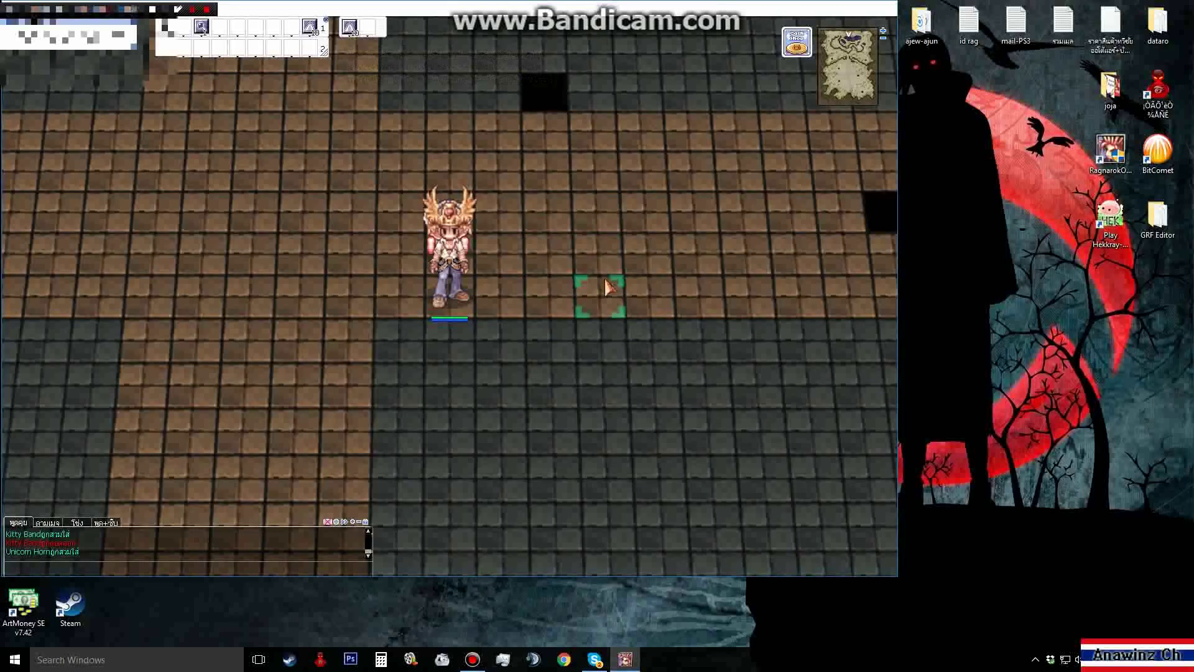
key("alt+Tab")
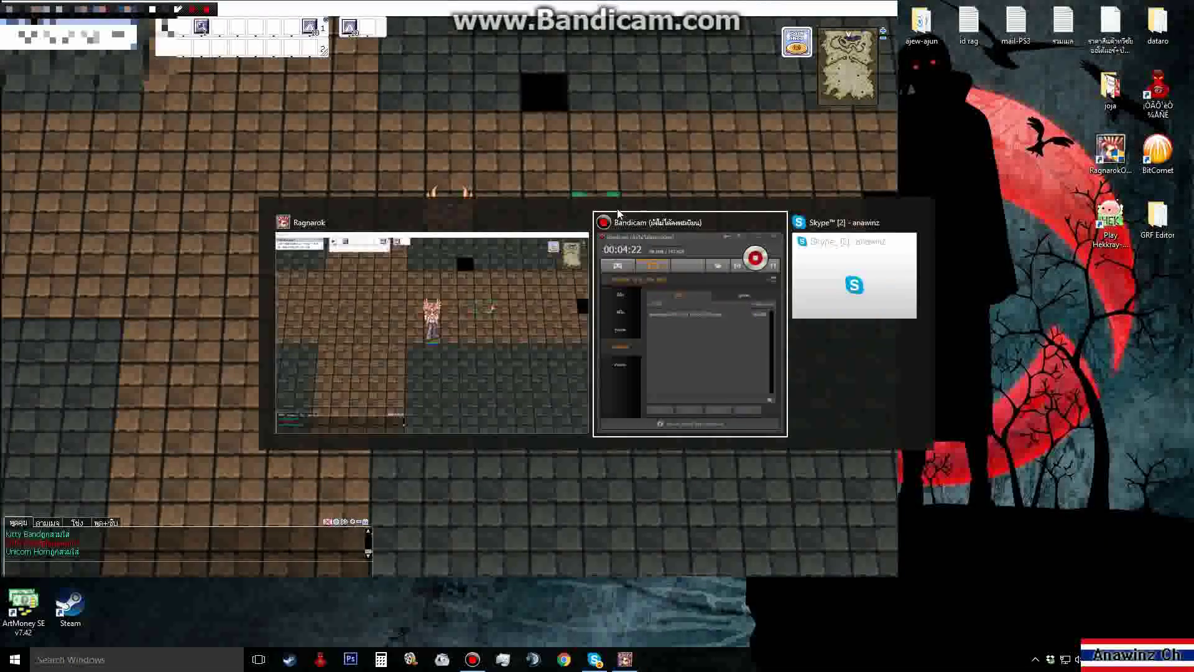